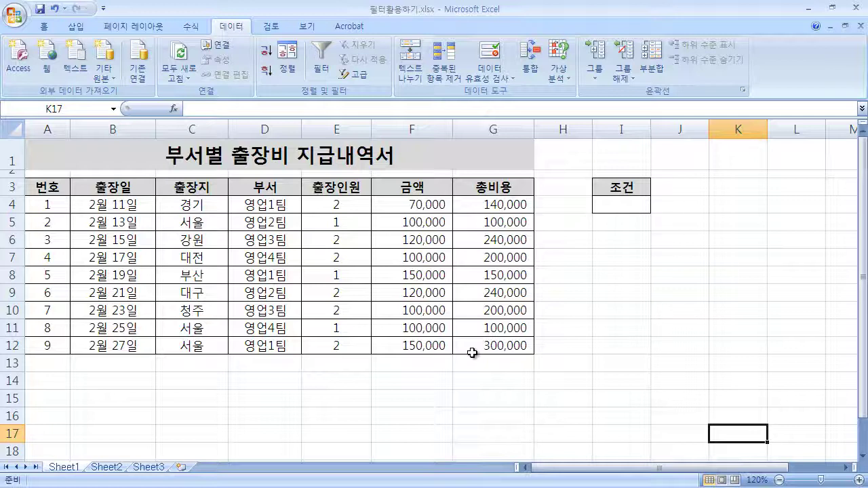
# Step: Turn on filtering for the header row of the 부서별 출장비 지급내역서 table
pyautogui.click(250, 270)
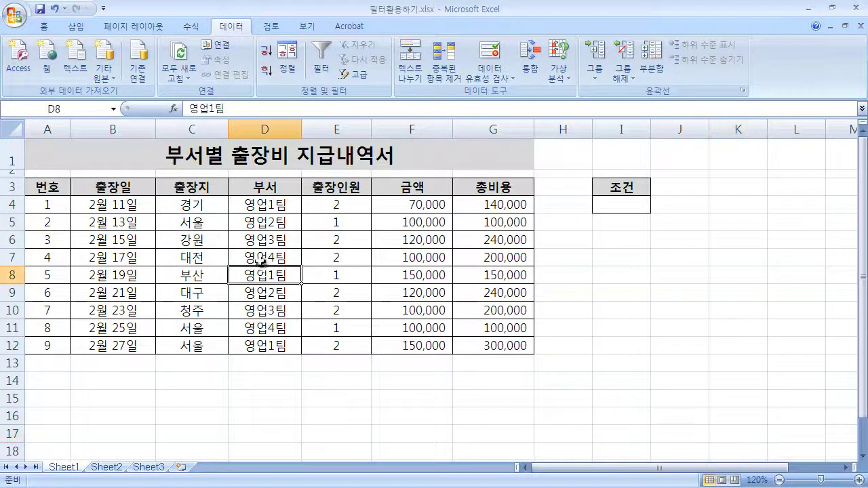
pyautogui.click(128, 226)
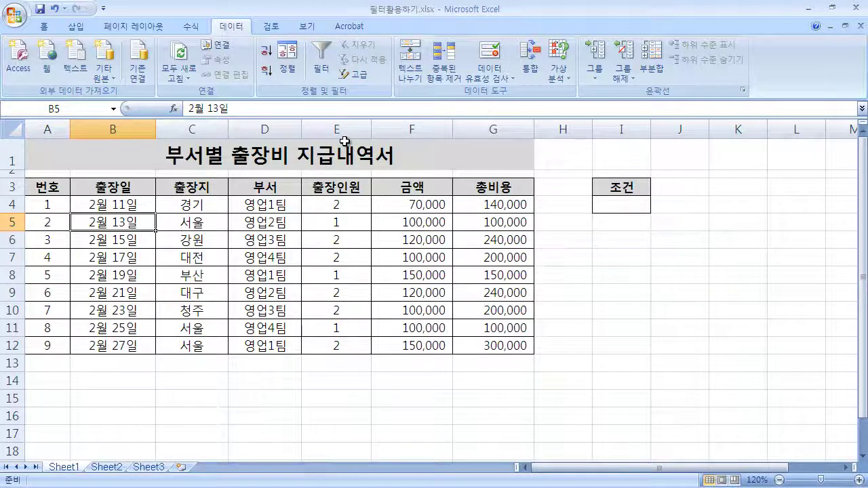
pyautogui.click(327, 77)
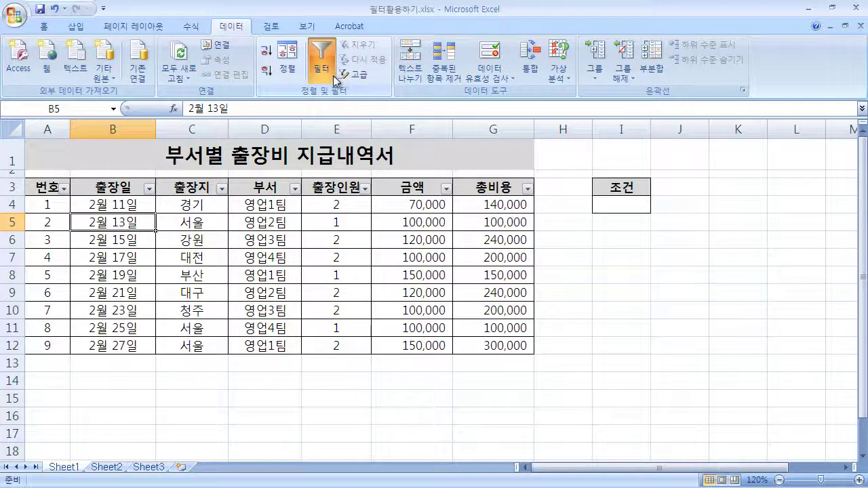
# Step: Examine the filter options of the 번호 column, including its number filter conditions
pyautogui.click(40, 187)
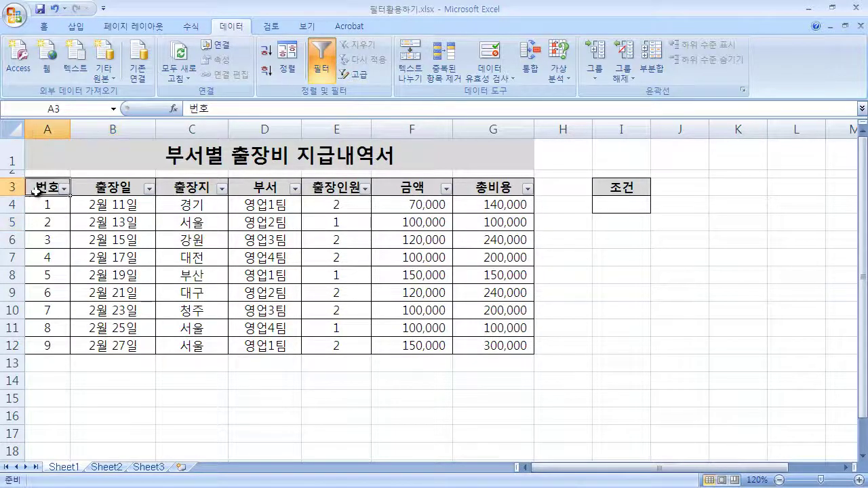
pyautogui.click(104, 192)
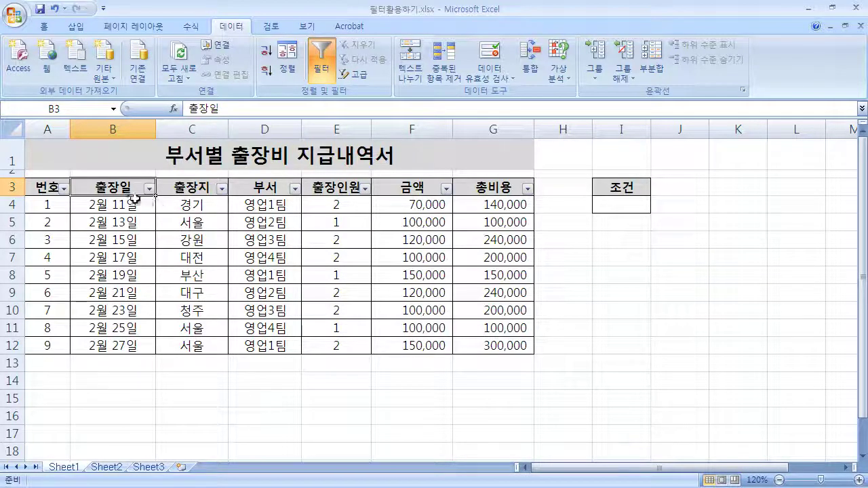
pyautogui.click(44, 192)
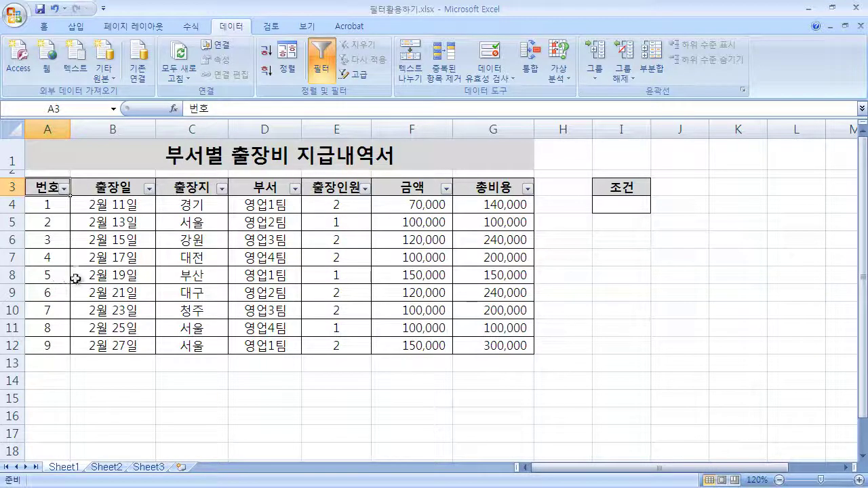
pyautogui.click(64, 189)
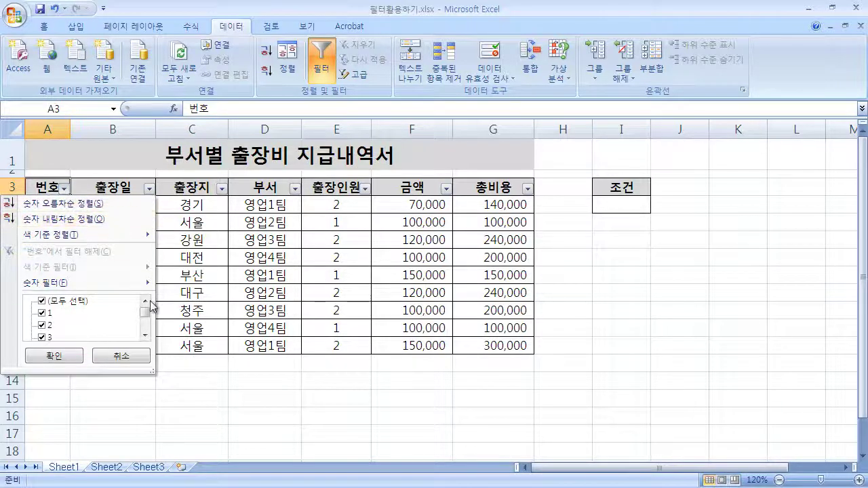
pyautogui.moveTo(100, 288)
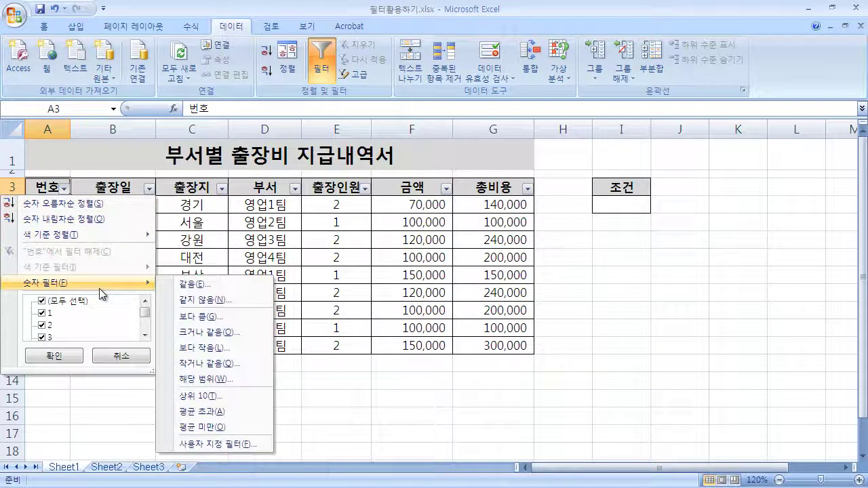
pyautogui.click(89, 204)
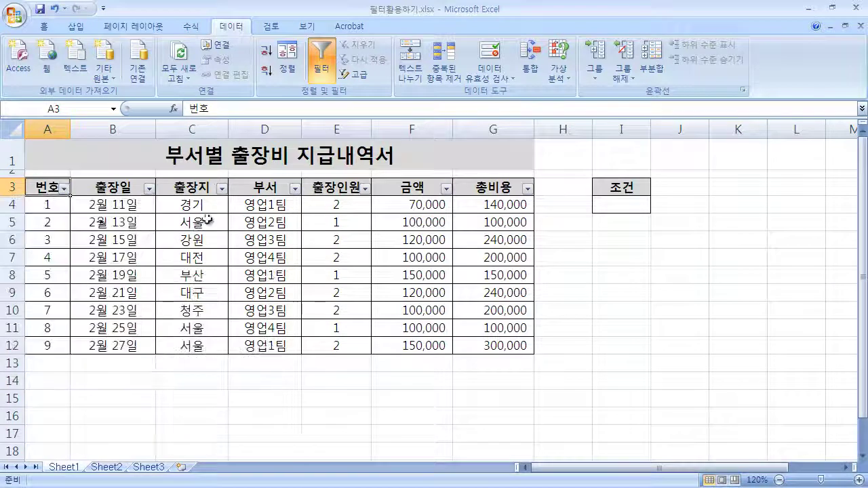
# Step: Examine the numeric entries in the 번호, 출장인원, 금액 and 총비용 columns
pyautogui.moveTo(47, 205); pyautogui.dragTo(49, 331)
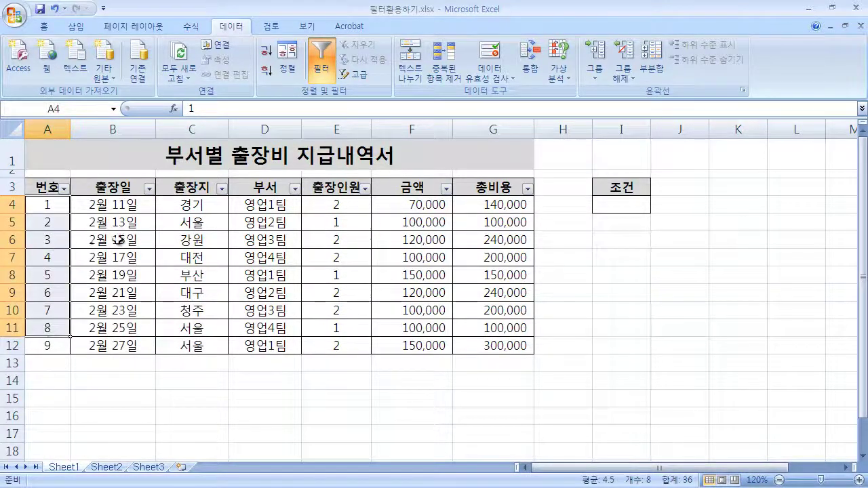
pyautogui.click(119, 241)
pyautogui.moveTo(46, 205); pyautogui.dragTo(50, 344)
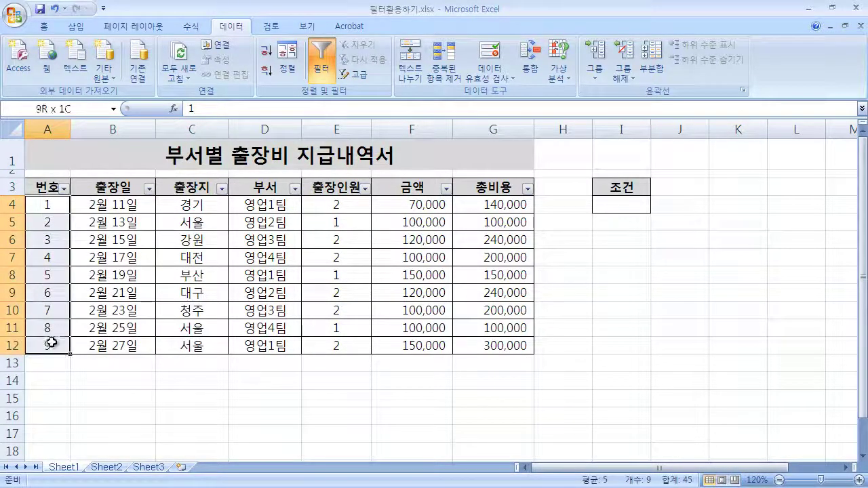
pyautogui.click(350, 205)
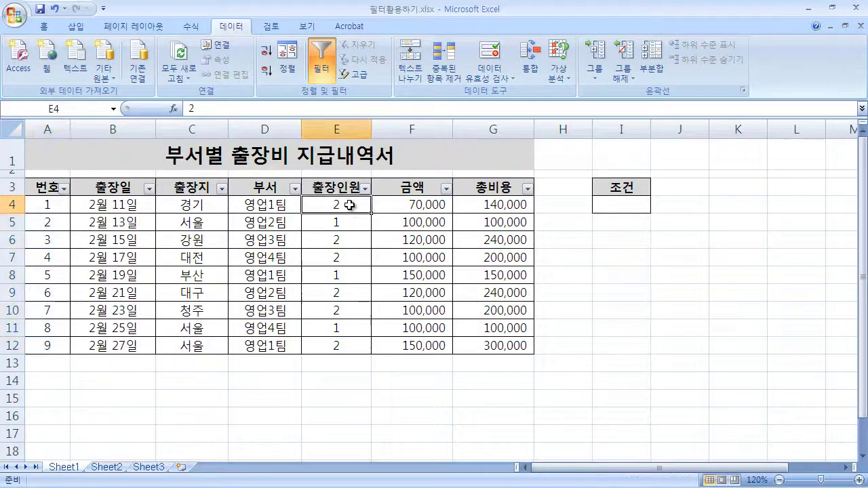
pyautogui.click(394, 204)
pyautogui.click(508, 202)
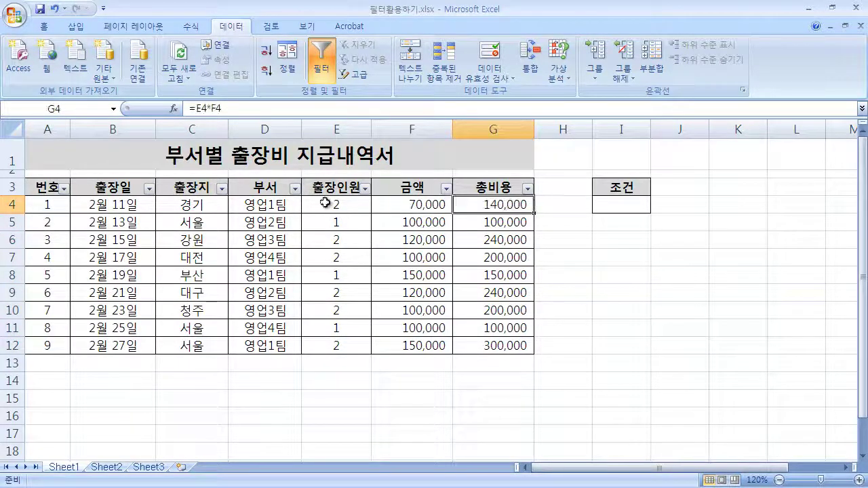
# Step: Review the number filter options of the 출장인원, 금액 and 총비용 columns without applying any
pyautogui.click(367, 191)
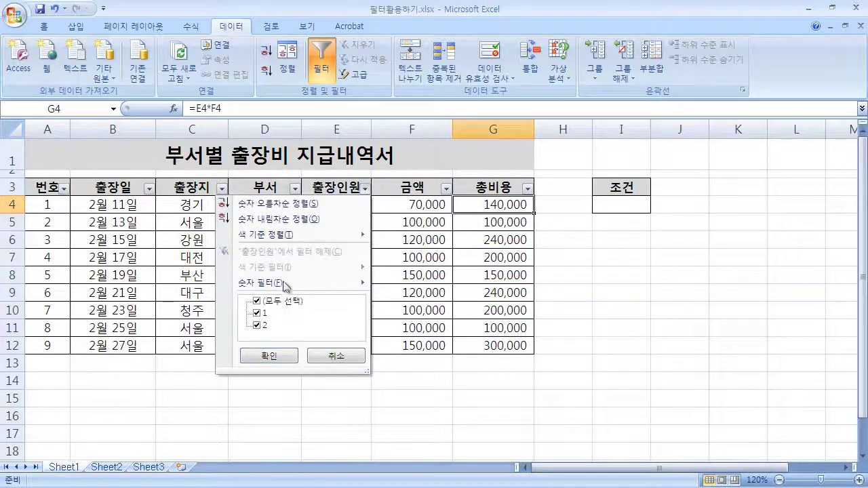
pyautogui.moveTo(278, 283)
pyautogui.click(336, 356)
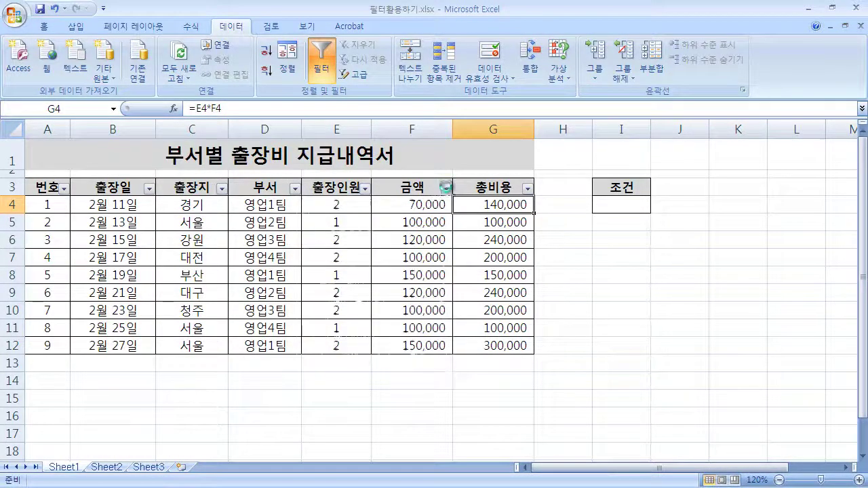
pyautogui.click(445, 189)
pyautogui.click(529, 189)
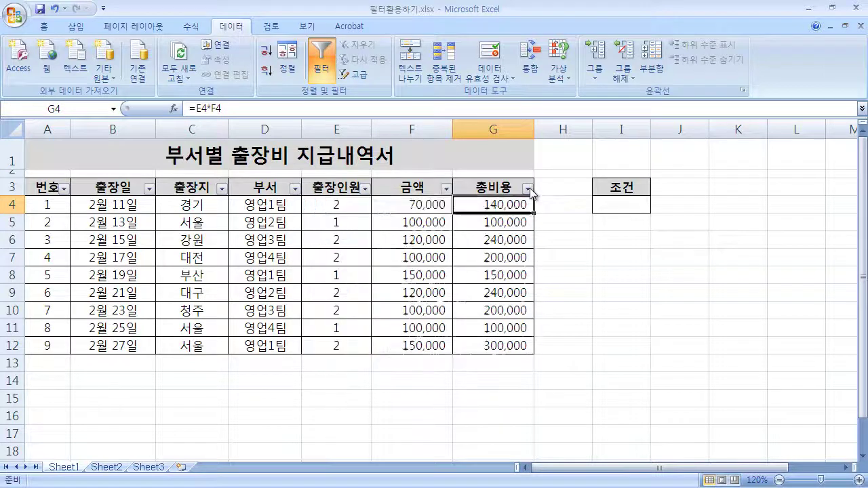
pyautogui.click(528, 189)
pyautogui.moveTo(440, 285)
pyautogui.press('Escape')
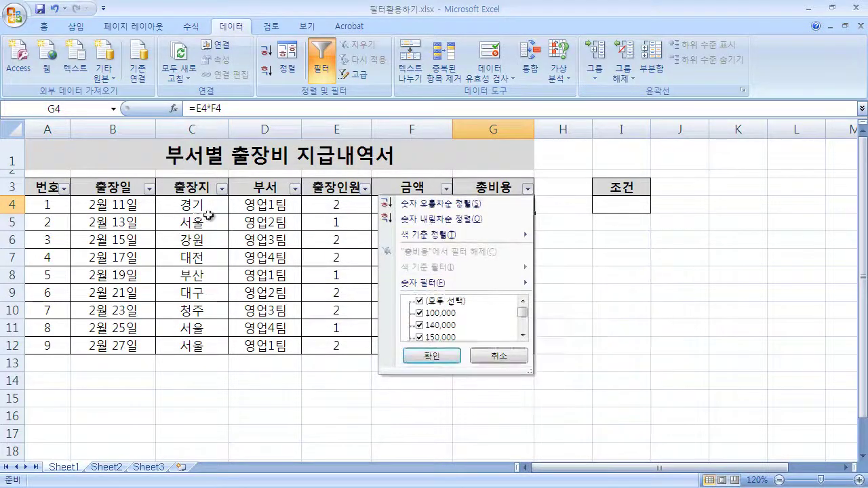
pyautogui.press('Escape')
# Step: Review the text columns 출장일 to 부서 and the text filter options of 출장일 and 출장지
pyautogui.moveTo(111, 128); pyautogui.dragTo(263, 129)
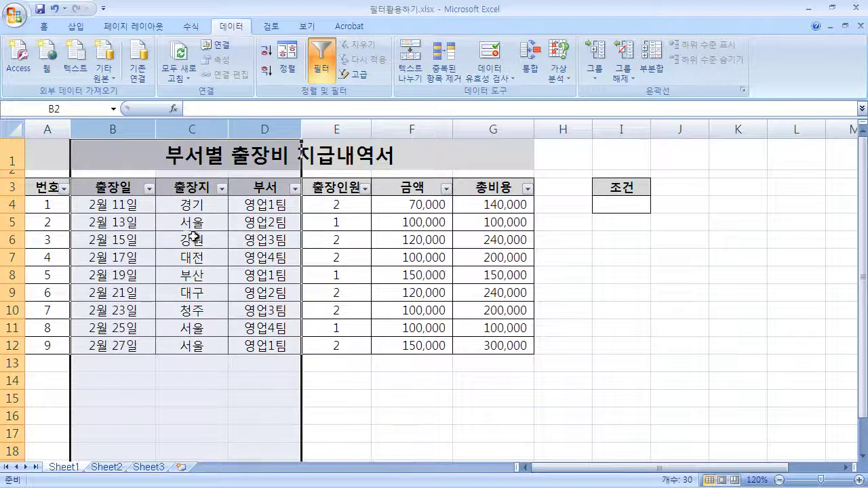
pyautogui.click(192, 239)
pyautogui.click(150, 190)
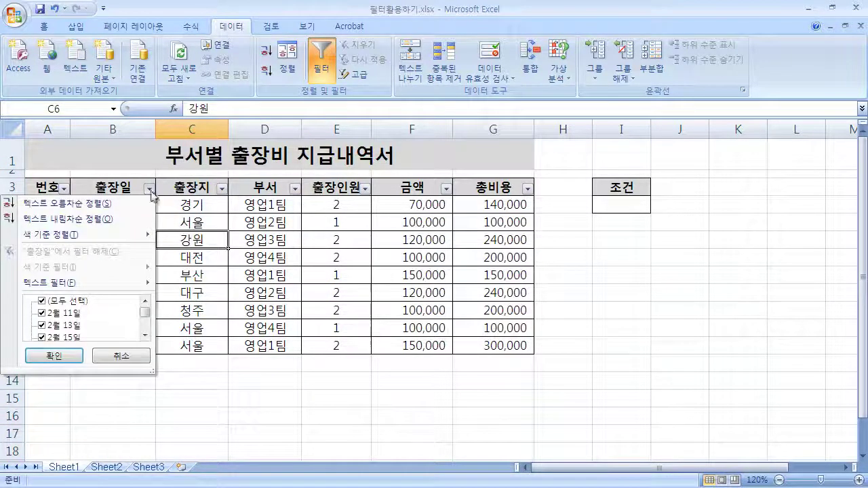
pyautogui.click(224, 191)
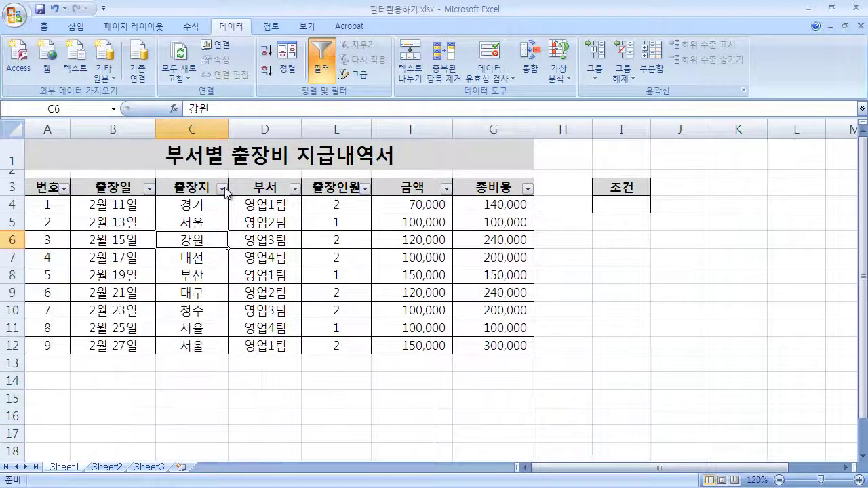
pyautogui.click(223, 191)
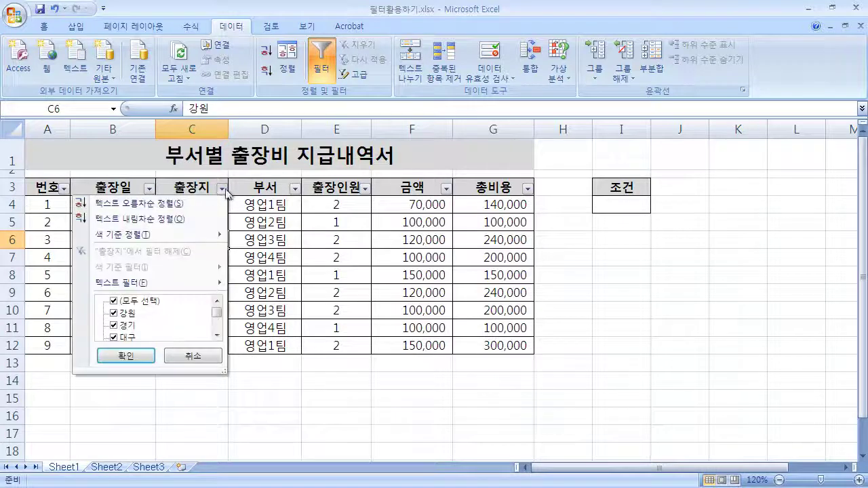
pyautogui.click(270, 224)
pyautogui.click(262, 221)
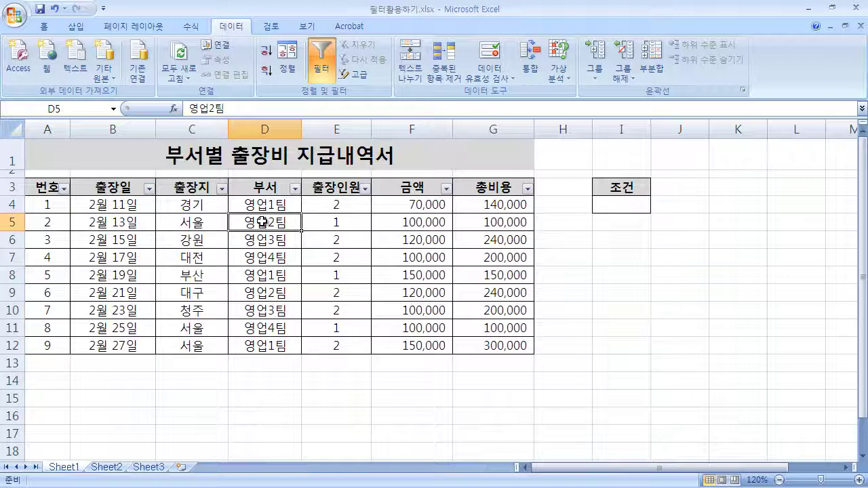
# Step: Filter the 번호 column to show only the odd numbers 1, 3, 5, 7 and 9
pyautogui.click(65, 189)
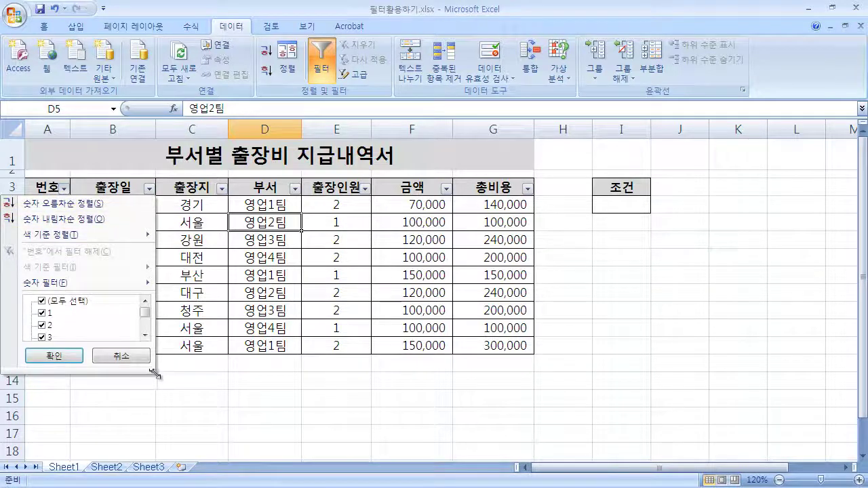
pyautogui.moveTo(154, 372); pyautogui.dragTo(201, 459)
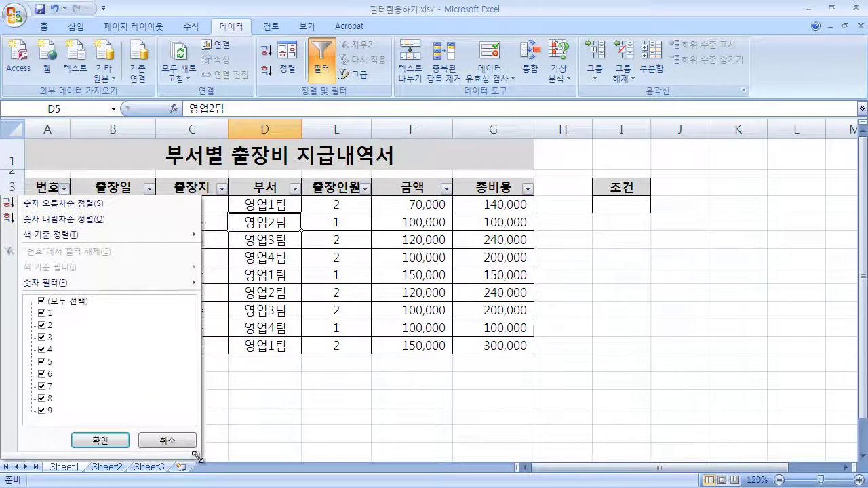
pyautogui.click(41, 300)
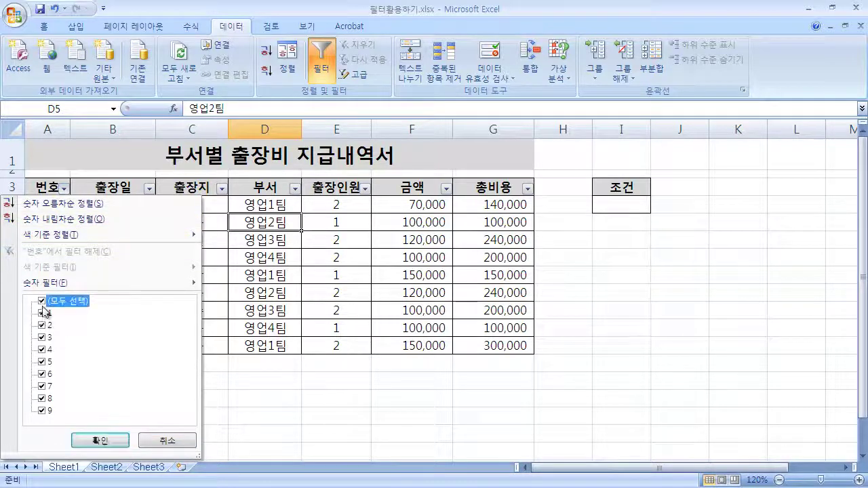
pyautogui.click(41, 313)
pyautogui.click(42, 337)
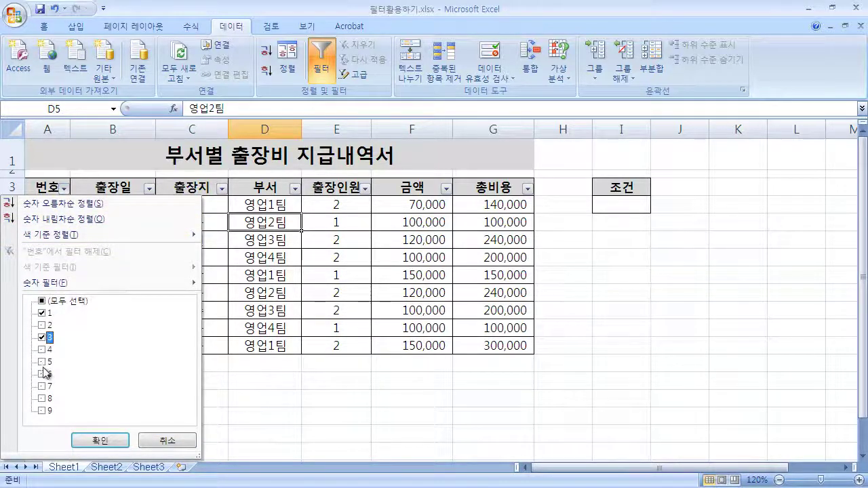
pyautogui.click(43, 362)
pyautogui.click(42, 386)
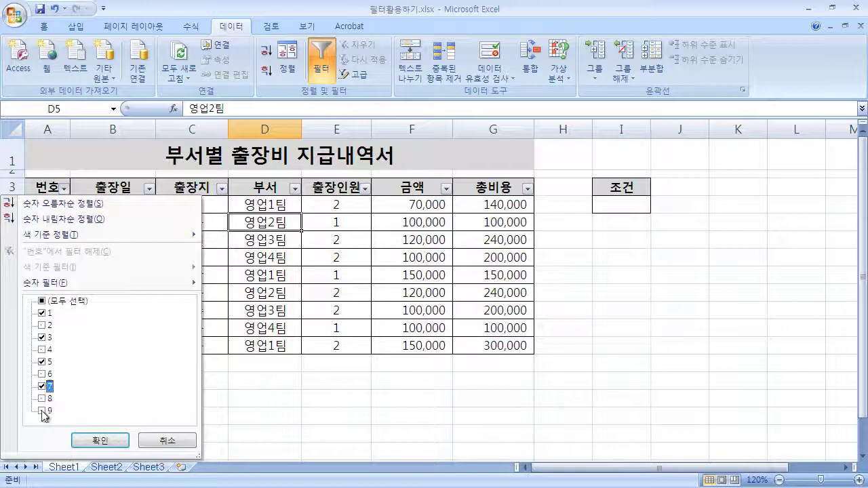
pyautogui.click(42, 411)
pyautogui.click(125, 446)
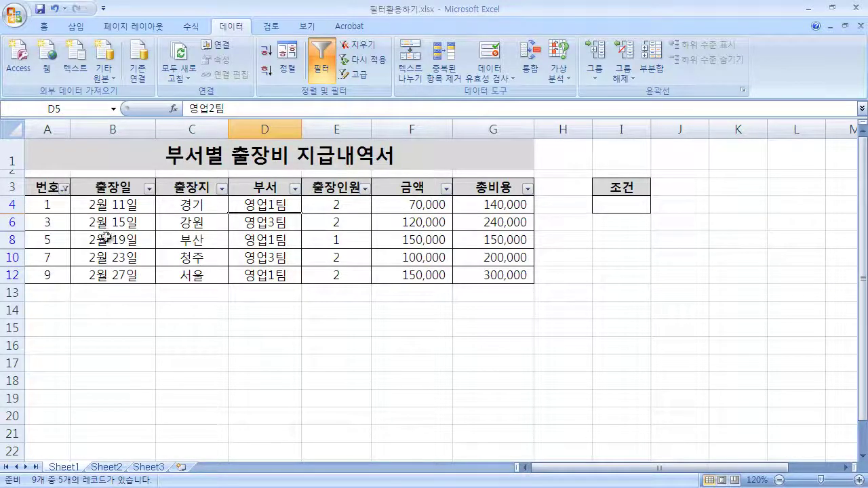
# Step: Reselect all values in the 번호 column's filter to show every record again
pyautogui.click(64, 189)
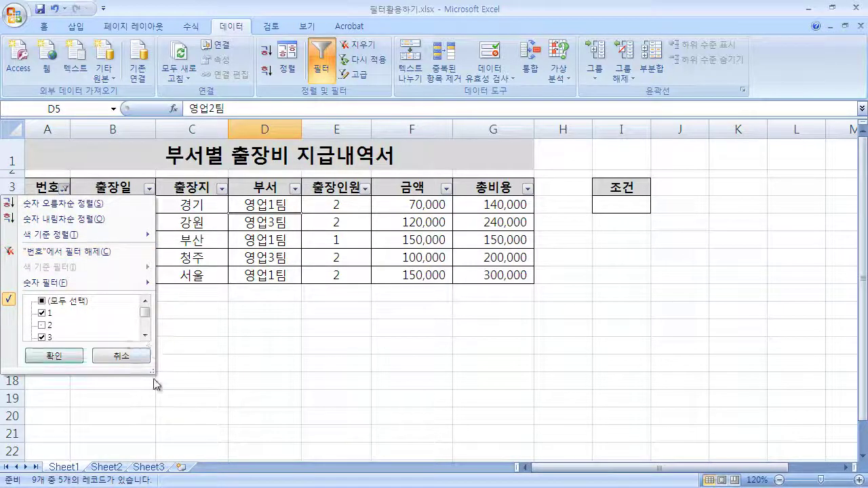
pyautogui.moveTo(152, 372); pyautogui.dragTo(170, 458)
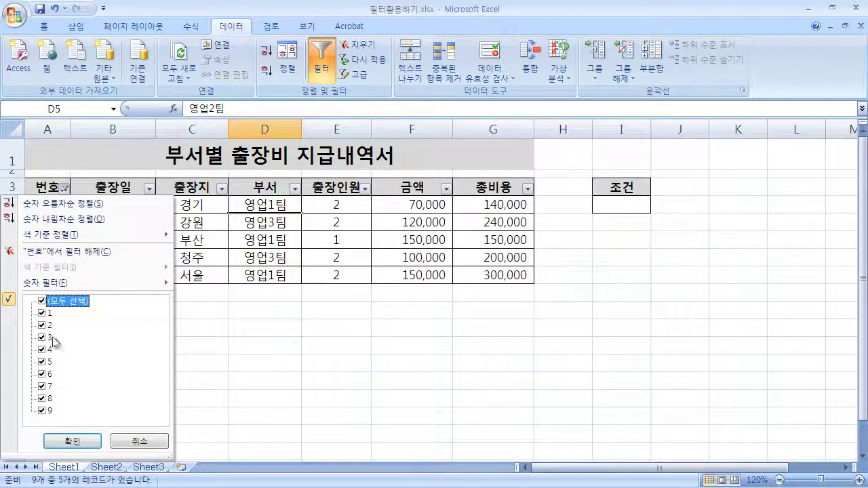
pyautogui.click(78, 441)
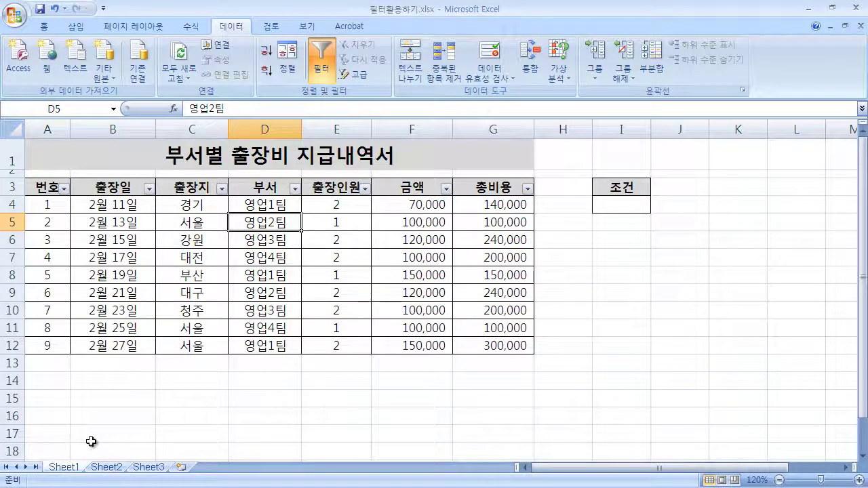
# Step: Filter the 번호 column to show only the numbers 1, 2 and 3
pyautogui.click(64, 189)
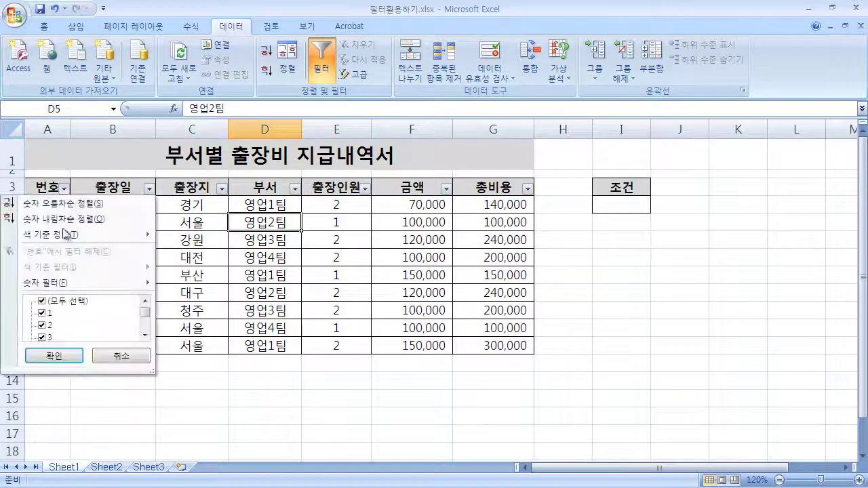
pyautogui.click(42, 302)
pyautogui.click(42, 314)
pyautogui.click(42, 326)
pyautogui.click(42, 337)
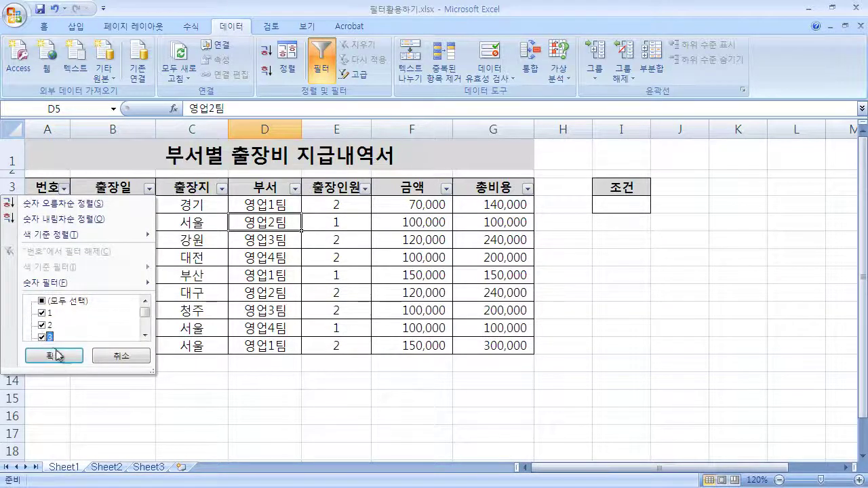
pyautogui.click(59, 356)
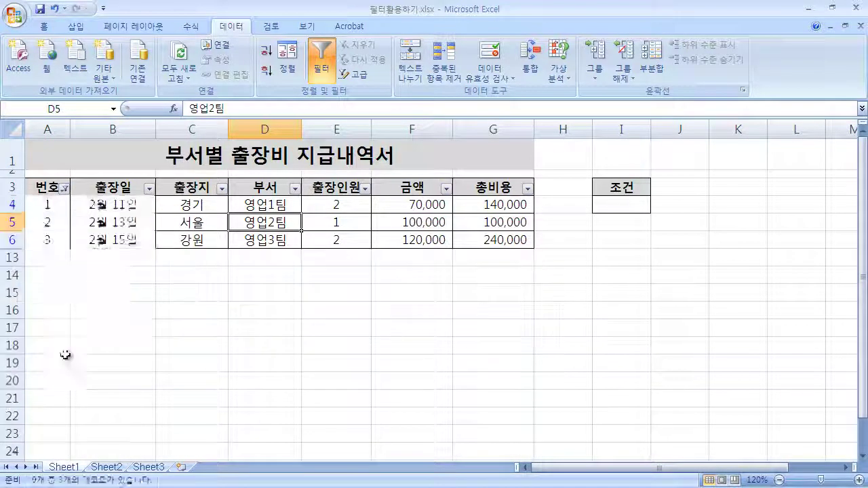
# Step: Clear the filter from the 번호 column to show every record
pyautogui.click(65, 189)
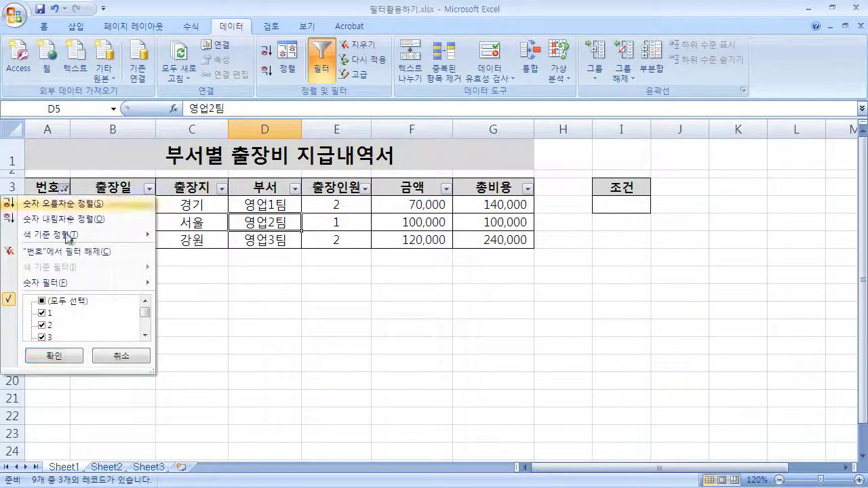
pyautogui.click(125, 255)
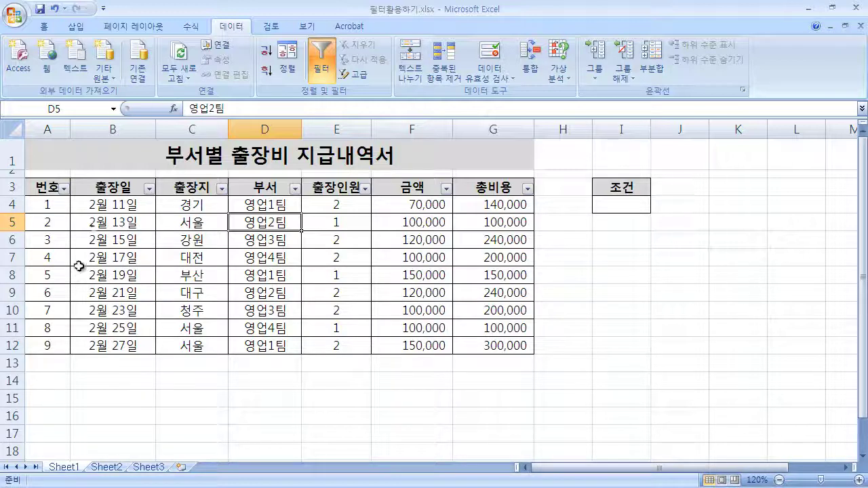
pyautogui.click(66, 191)
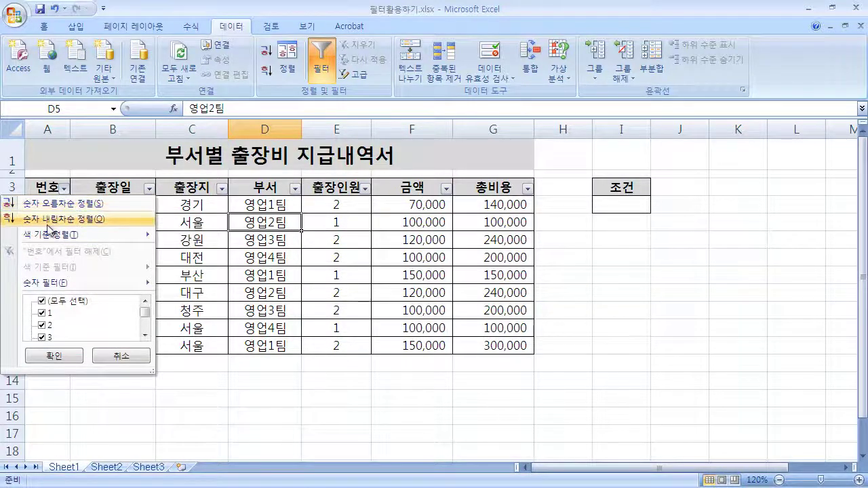
pyautogui.click(219, 226)
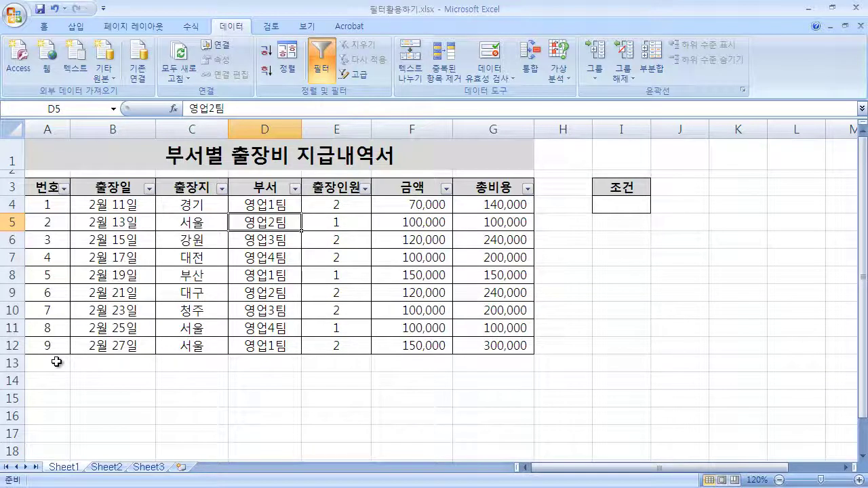
# Step: Sort the table by the 번호 column in descending order and return it to ascending order
pyautogui.click(64, 189)
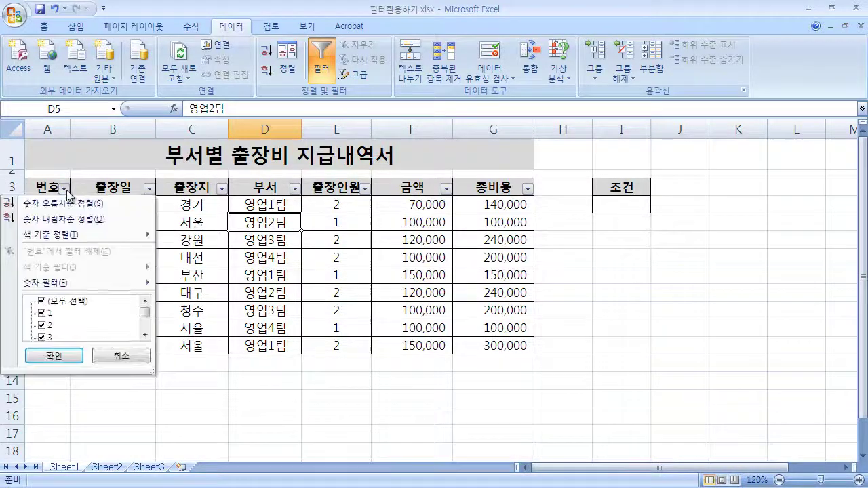
pyautogui.click(120, 220)
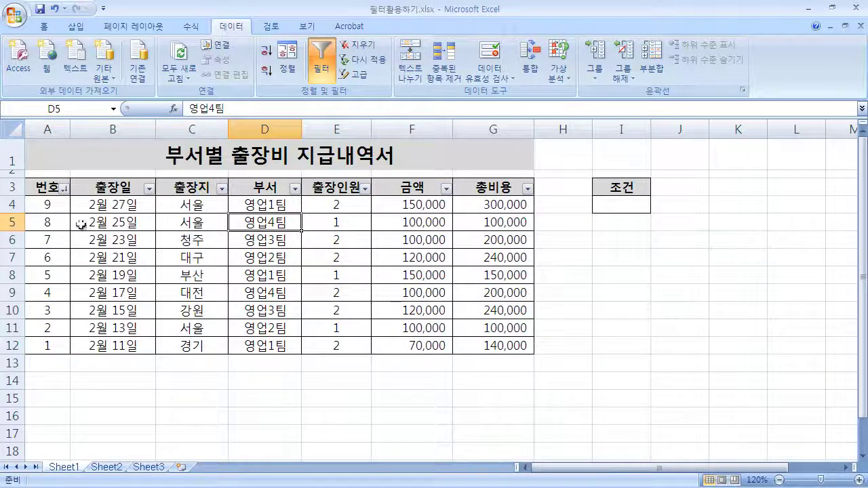
pyautogui.click(65, 188)
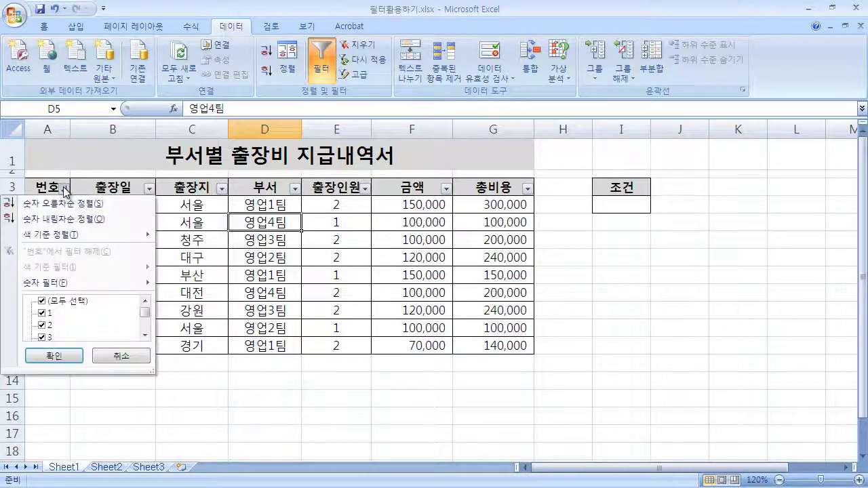
pyautogui.click(128, 204)
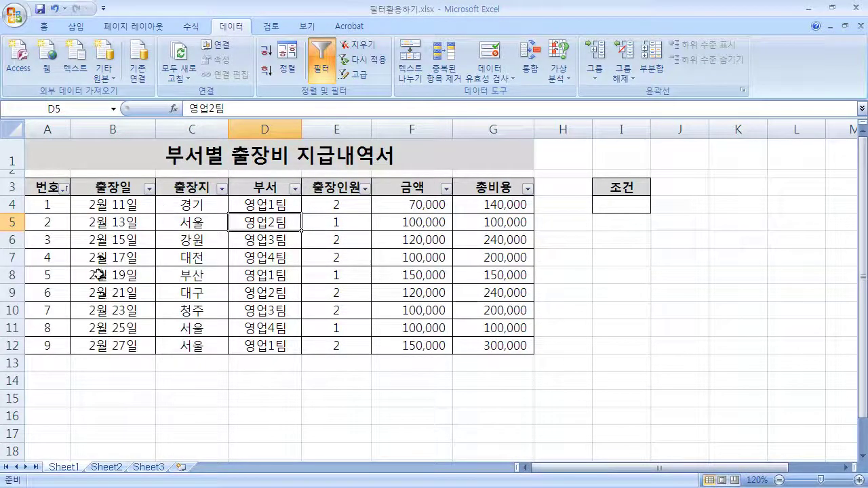
# Step: Select a cell in the 번호 column and turn the table's filter off and back on
pyautogui.click(190, 363)
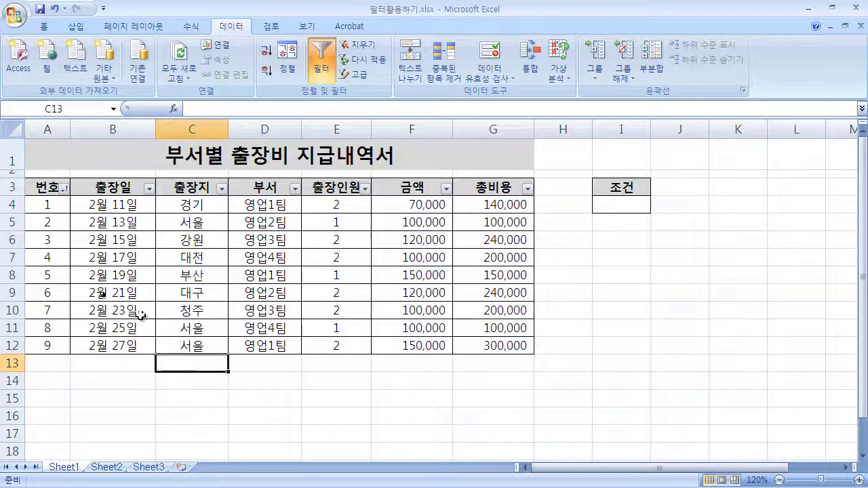
pyautogui.click(68, 224)
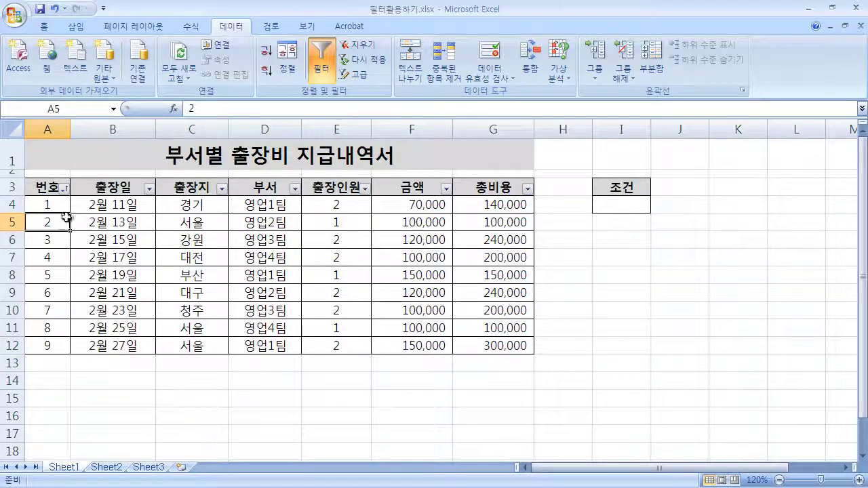
pyautogui.click(330, 80)
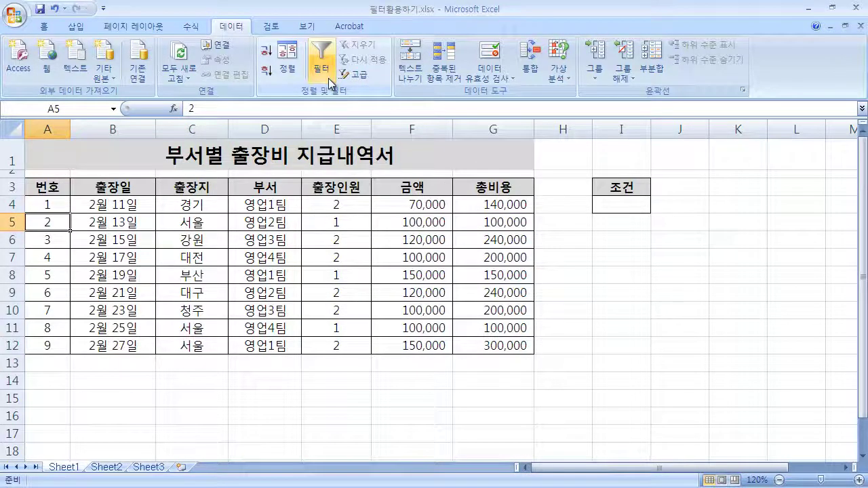
pyautogui.click(328, 78)
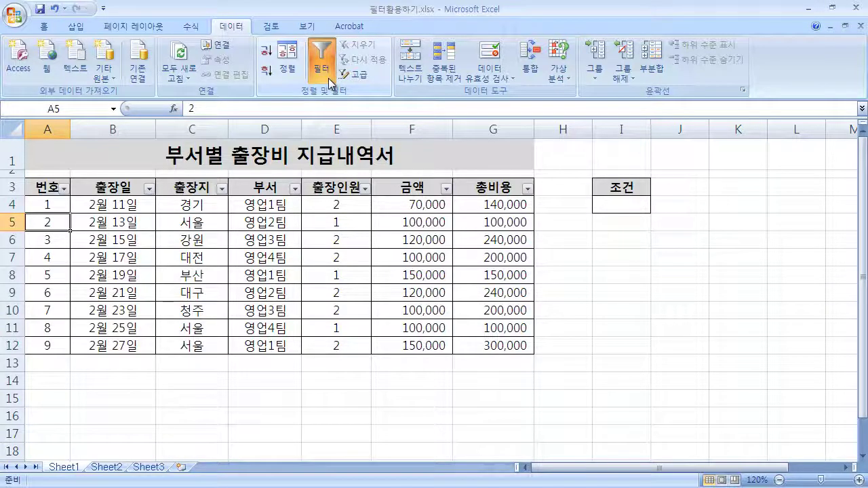
pyautogui.click(146, 305)
pyautogui.moveTo(61, 207); pyautogui.dragTo(65, 345)
pyautogui.click(129, 314)
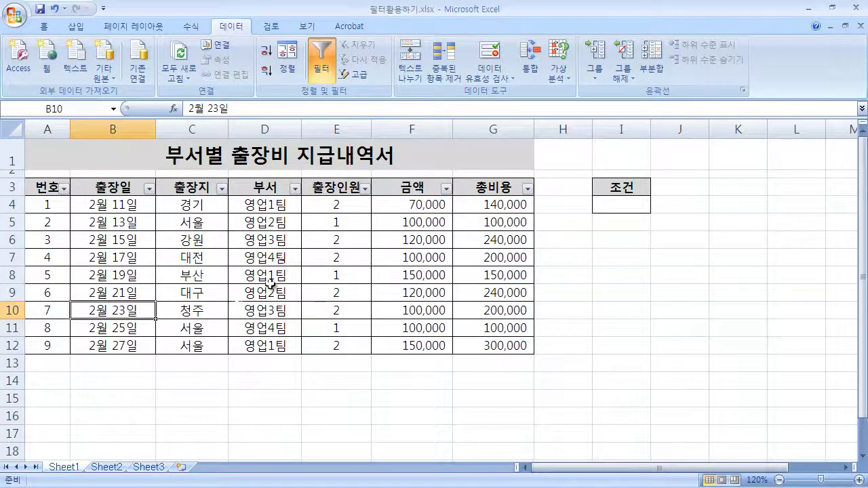
pyautogui.click(275, 254)
pyautogui.click(202, 224)
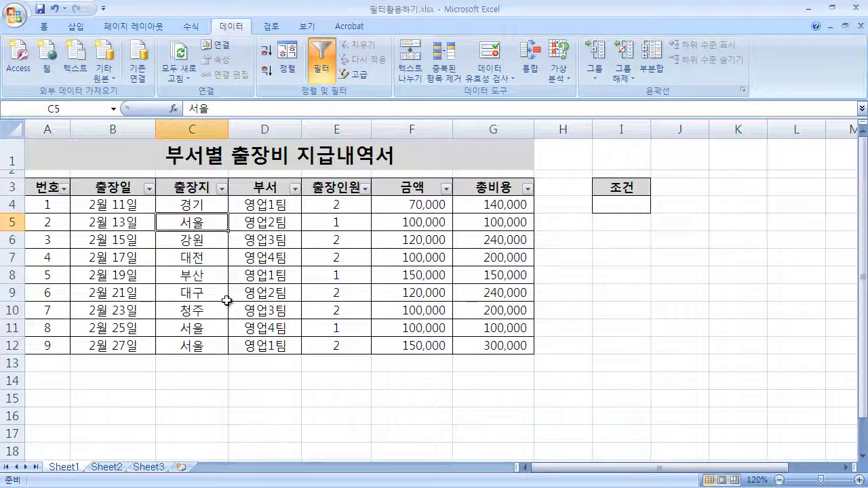
pyautogui.click(204, 205)
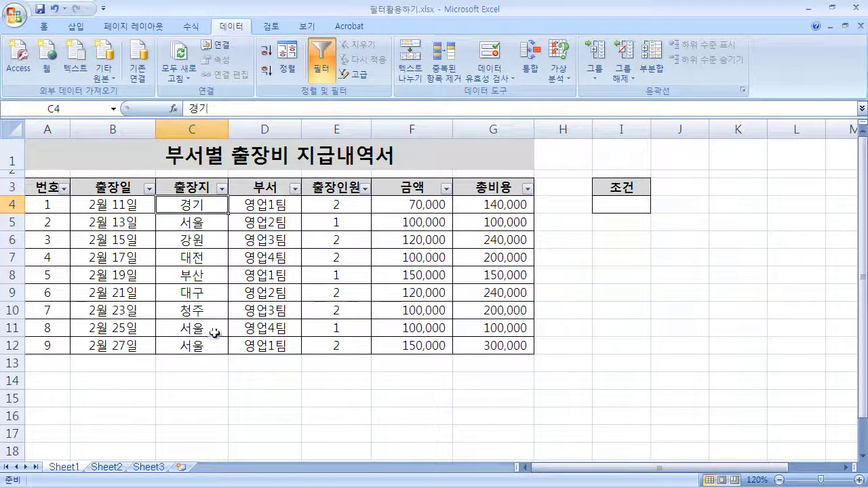
# Step: Sort the table by 출장지 in ascending text order, followed by 부서 in ascending text order
pyautogui.click(222, 189)
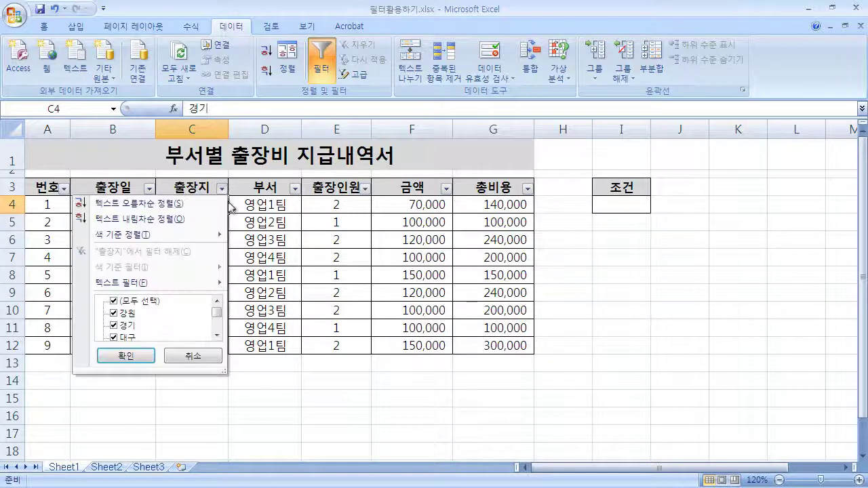
pyautogui.click(194, 204)
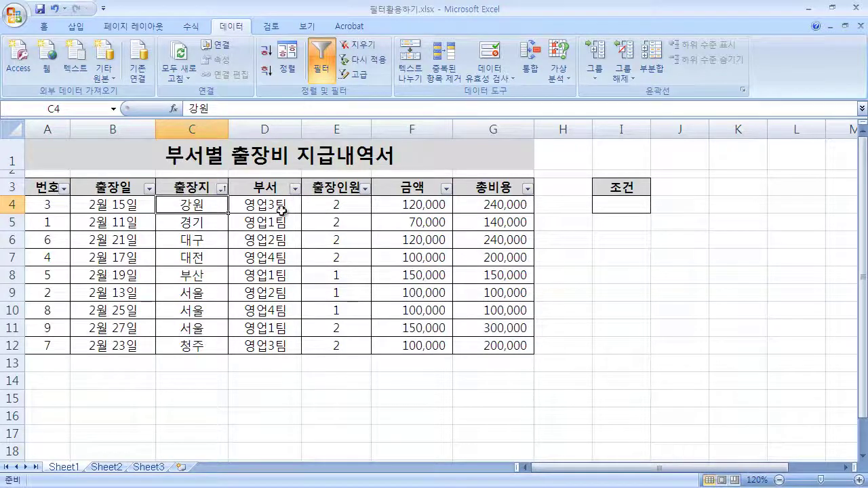
pyautogui.click(294, 188)
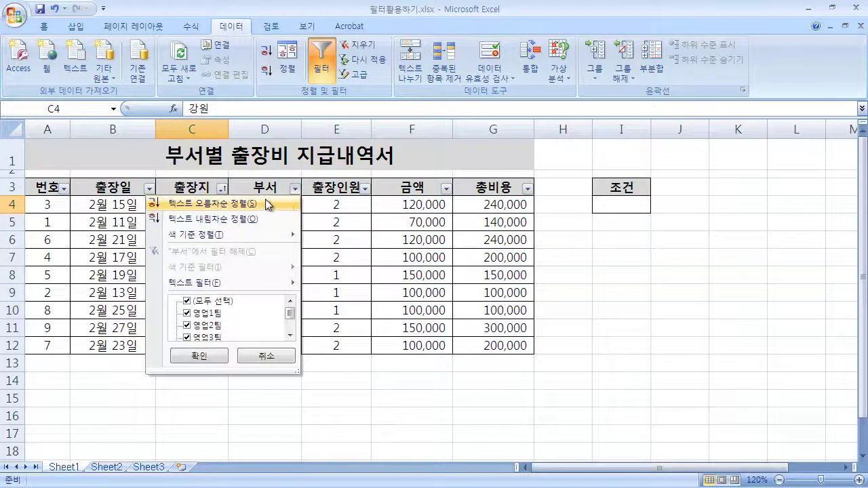
pyautogui.click(284, 203)
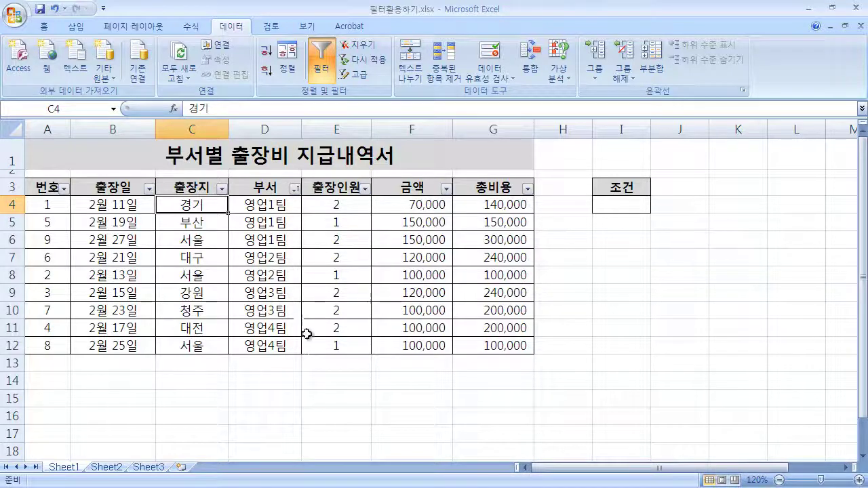
# Step: Sort the table by 출장인원 in ascending order and reset the filter by switching it off and on
pyautogui.click(366, 189)
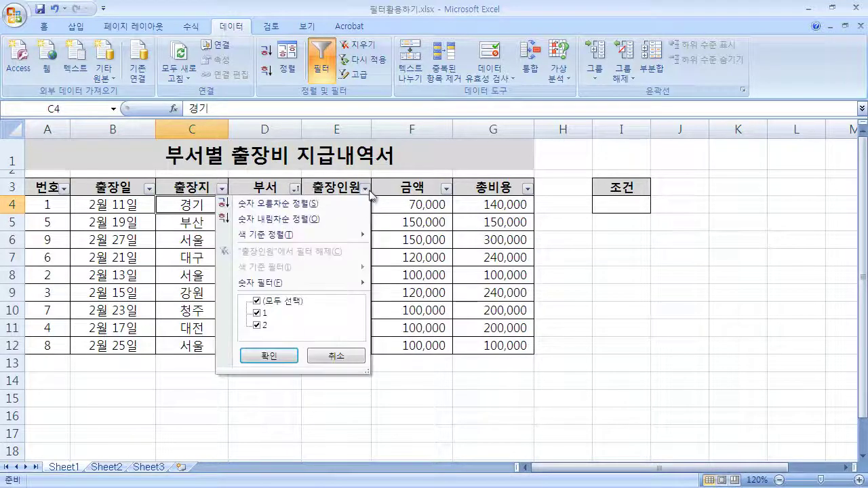
pyautogui.click(353, 202)
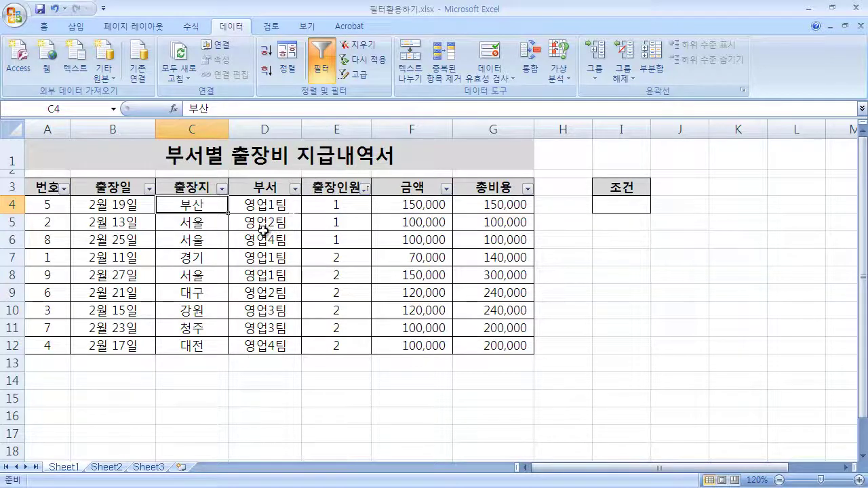
pyautogui.click(321, 64)
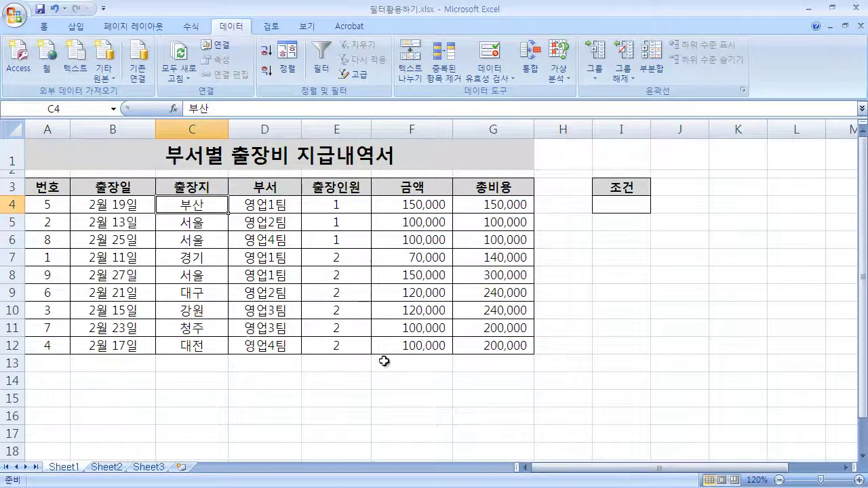
pyautogui.click(321, 64)
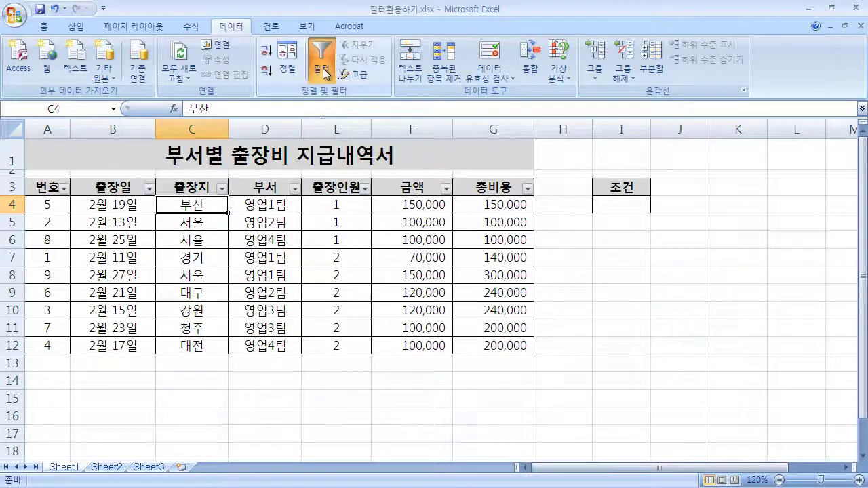
# Step: Restore the original record order by sorting the 번호 column in ascending order
pyautogui.click(55, 209)
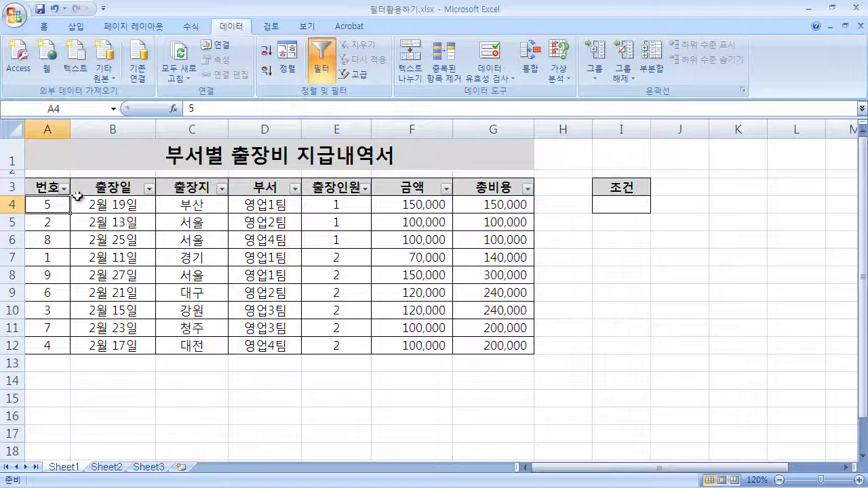
pyautogui.click(64, 189)
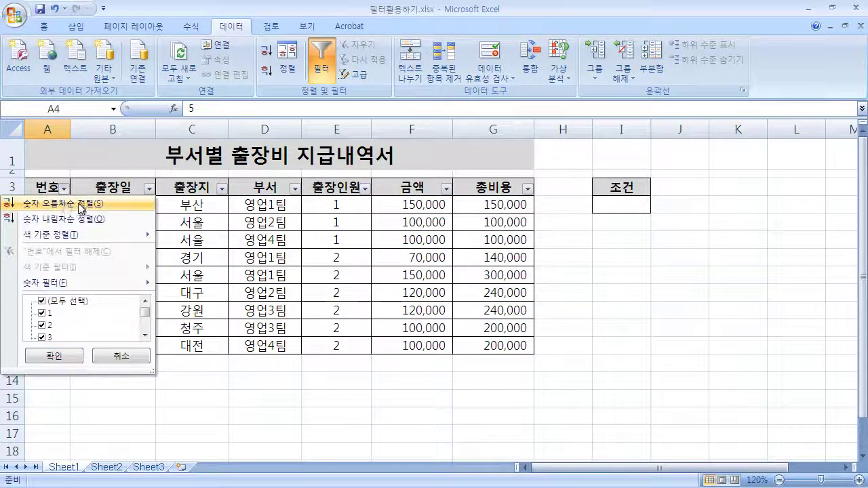
pyautogui.click(81, 204)
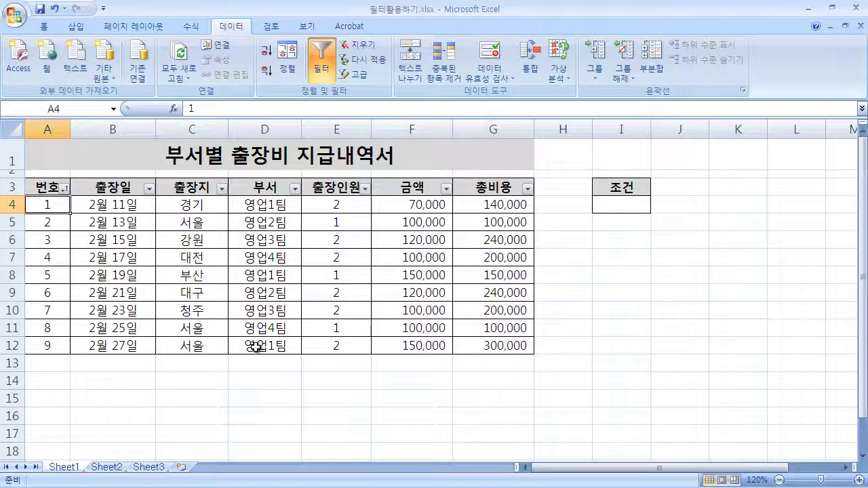
# Step: Filter the 부서 column to show only the 영업1팀 records
pyautogui.click(295, 189)
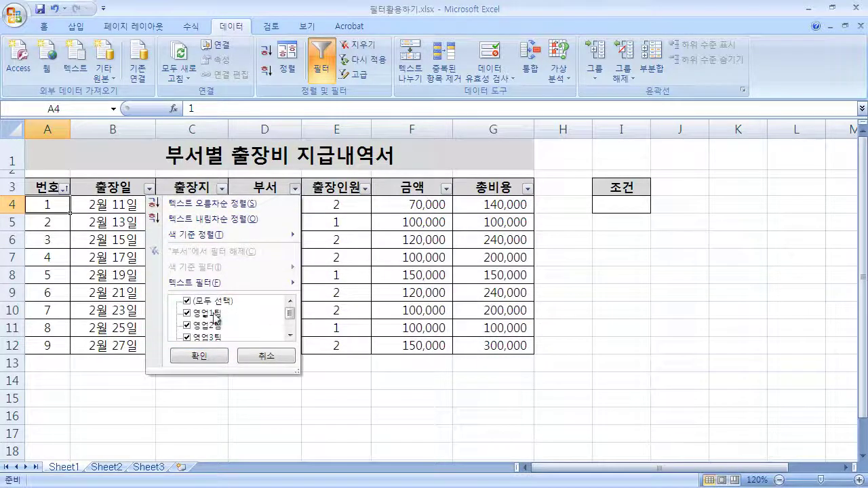
pyautogui.click(187, 302)
pyautogui.click(196, 313)
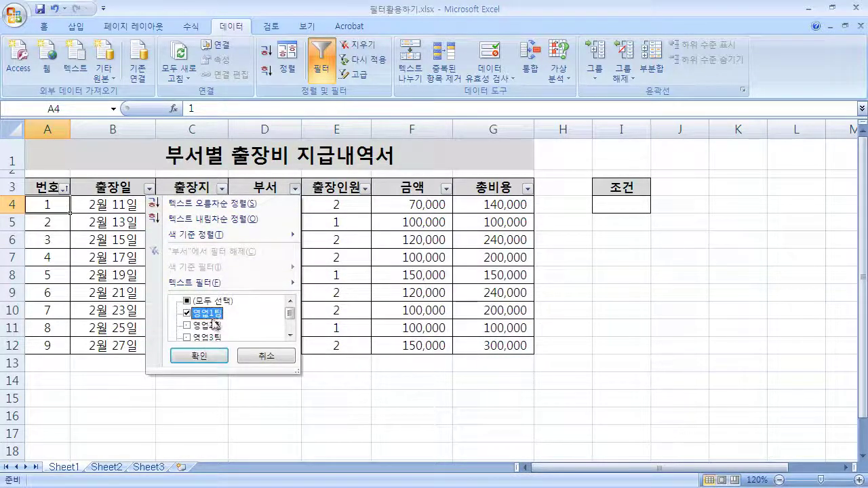
pyautogui.click(207, 357)
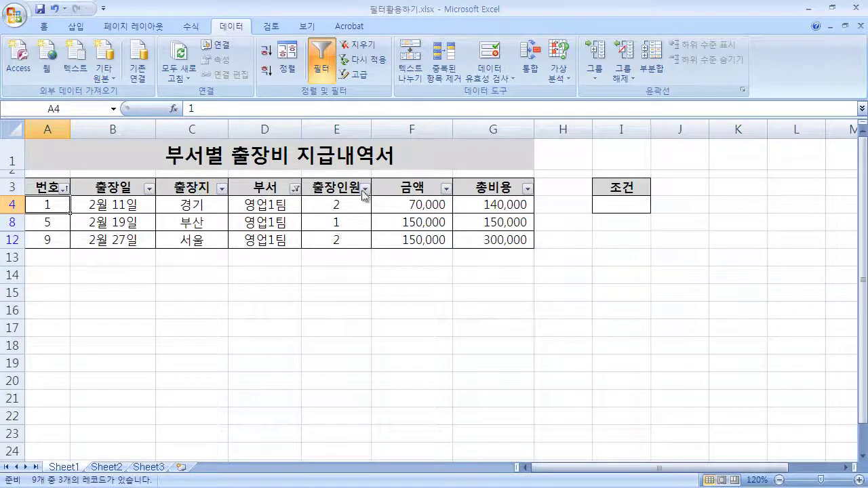
# Step: Sort the filtered 영업1팀 records by 금액 in descending order
pyautogui.click(445, 188)
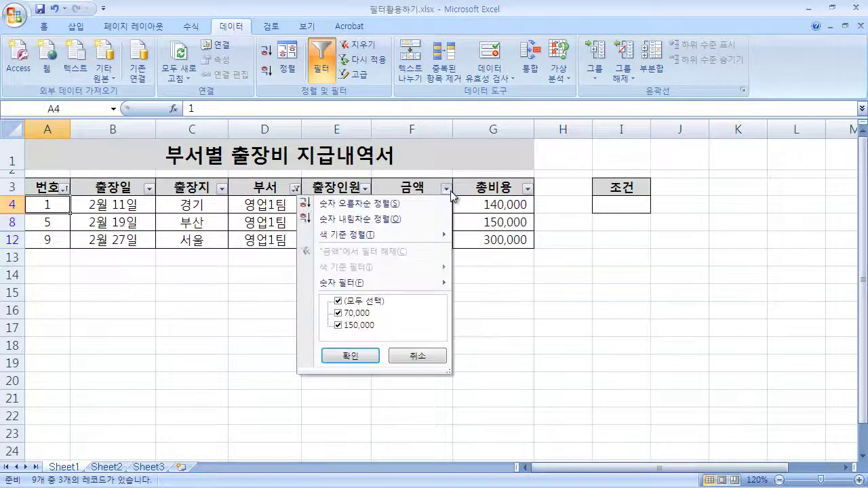
pyautogui.click(412, 219)
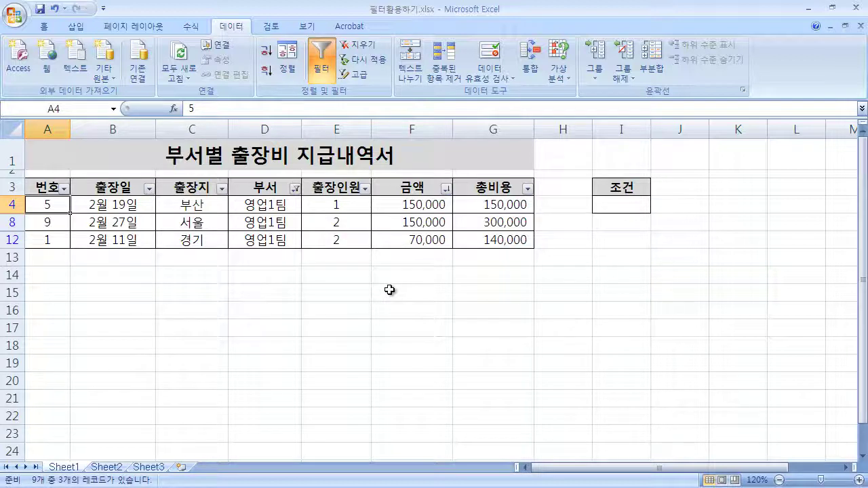
pyautogui.click(446, 189)
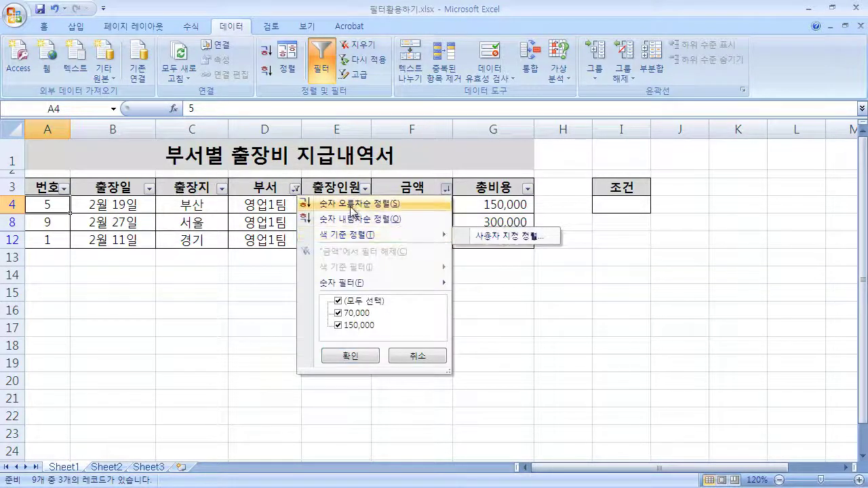
pyautogui.click(480, 213)
# Step: Clear the filter from the 부서 column and sort the full table by 번호 in ascending order
pyautogui.click(295, 189)
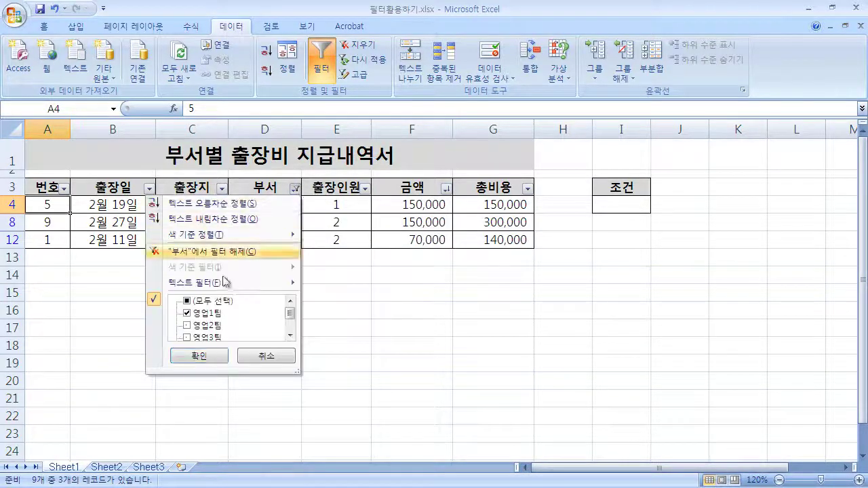
pyautogui.click(180, 252)
pyautogui.click(277, 291)
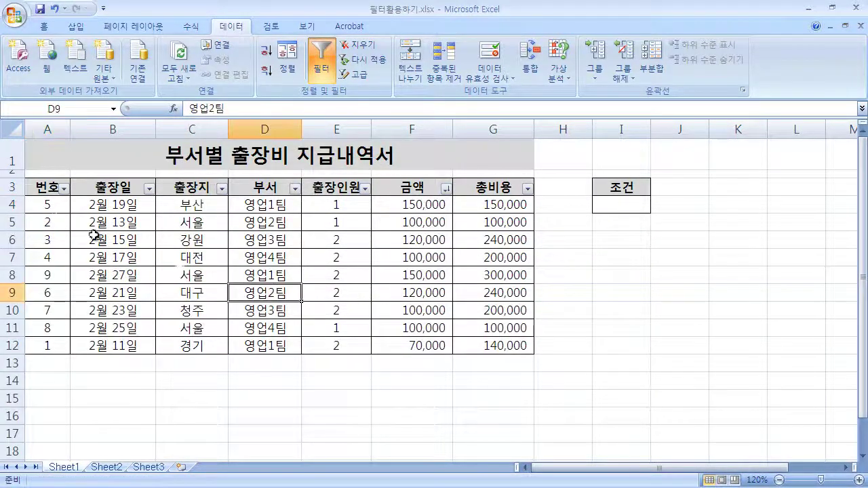
pyautogui.click(65, 195)
pyautogui.click(61, 206)
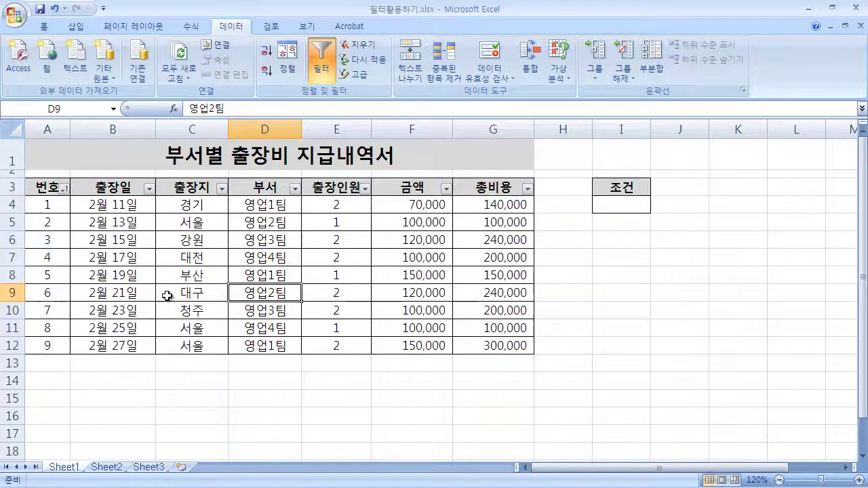
pyautogui.click(330, 324)
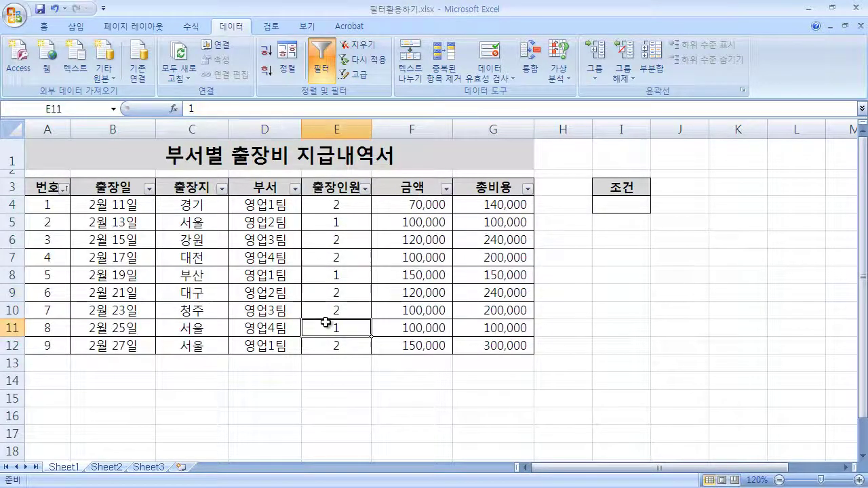
pyautogui.click(411, 359)
pyautogui.click(325, 368)
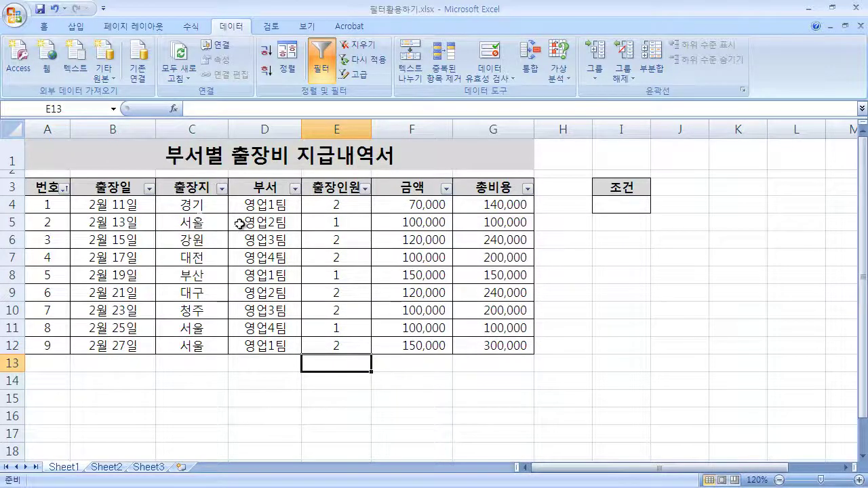
# Step: Filter the 총비용 column with a number filter to show only records greater than 210000
pyautogui.click(528, 190)
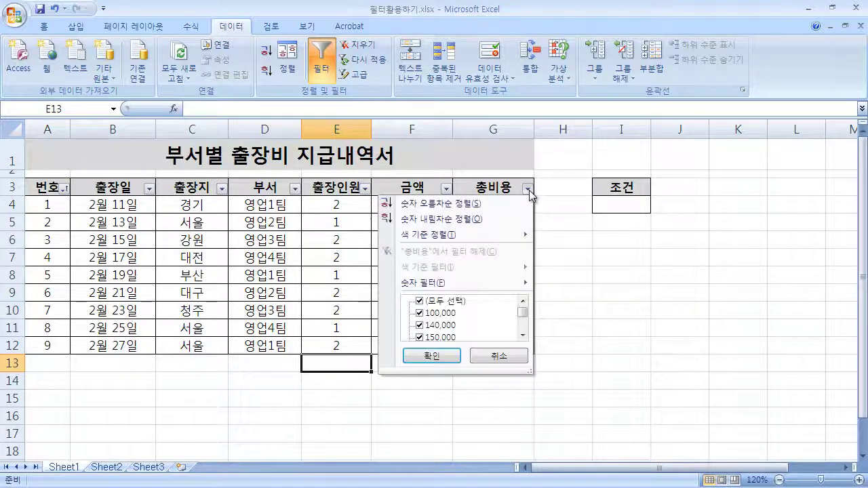
pyautogui.moveTo(405, 284)
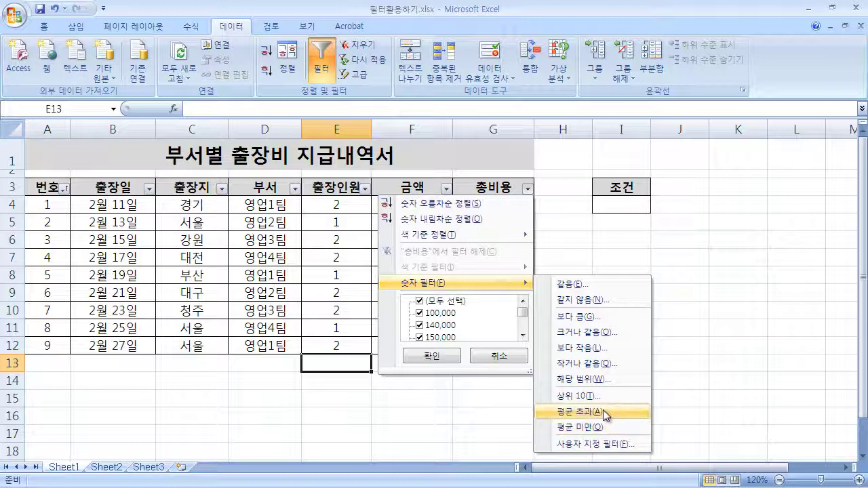
pyautogui.click(618, 320)
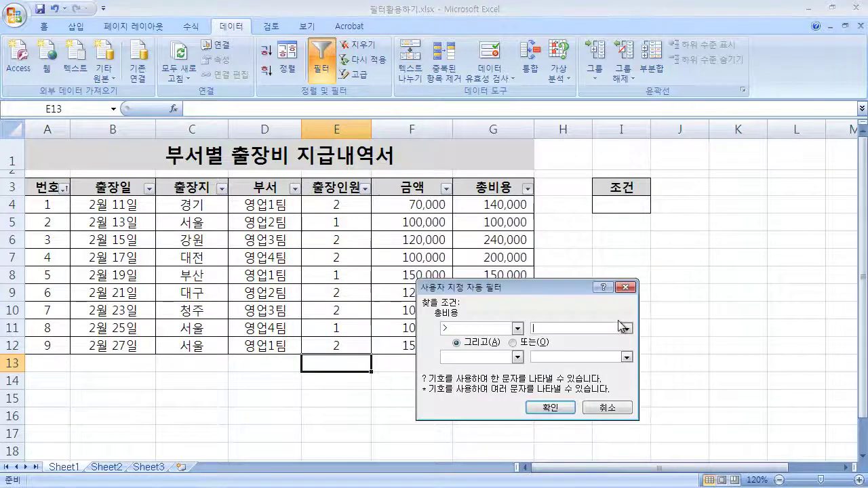
pyautogui.moveTo(671, 287); pyautogui.dragTo(705, 224)
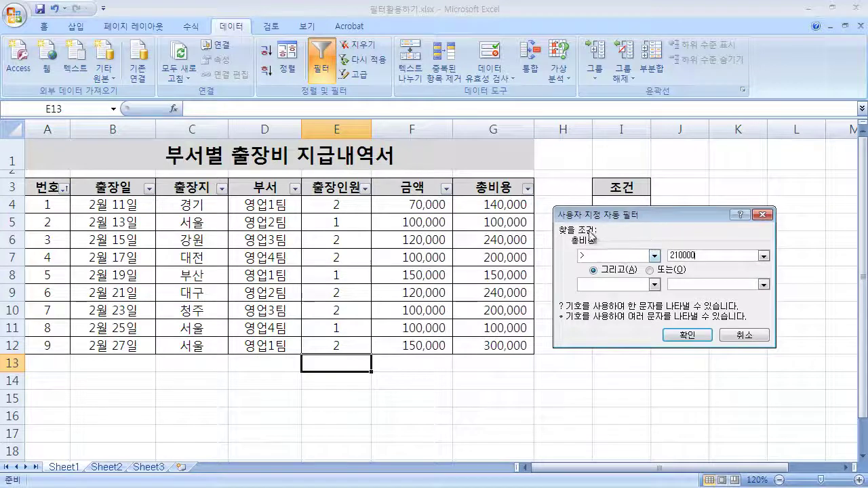
pyautogui.click(682, 335)
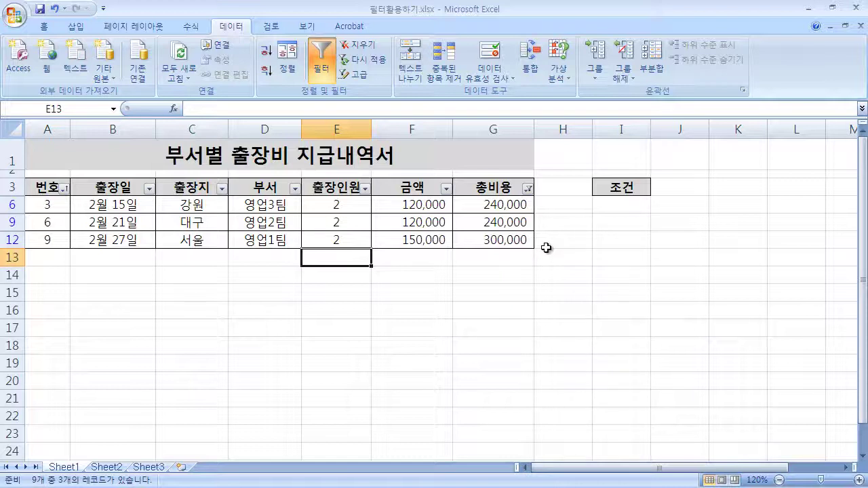
# Step: Clear the filter from the 총비용 column
pyautogui.click(528, 189)
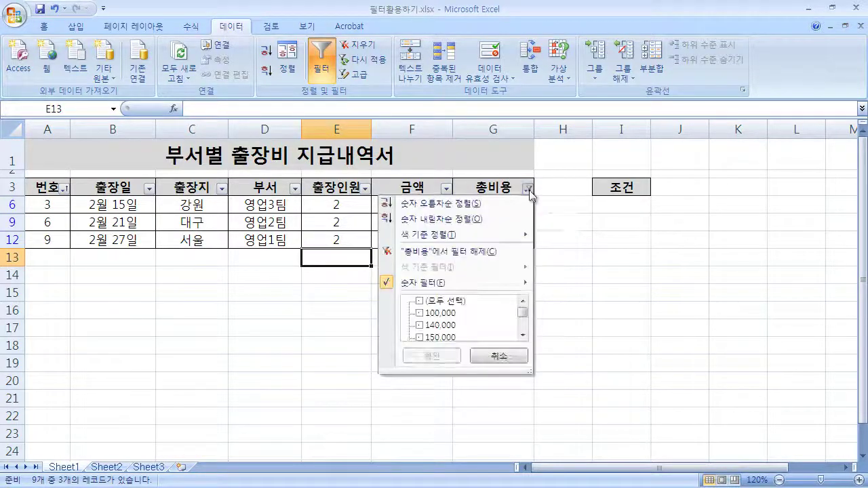
pyautogui.click(485, 252)
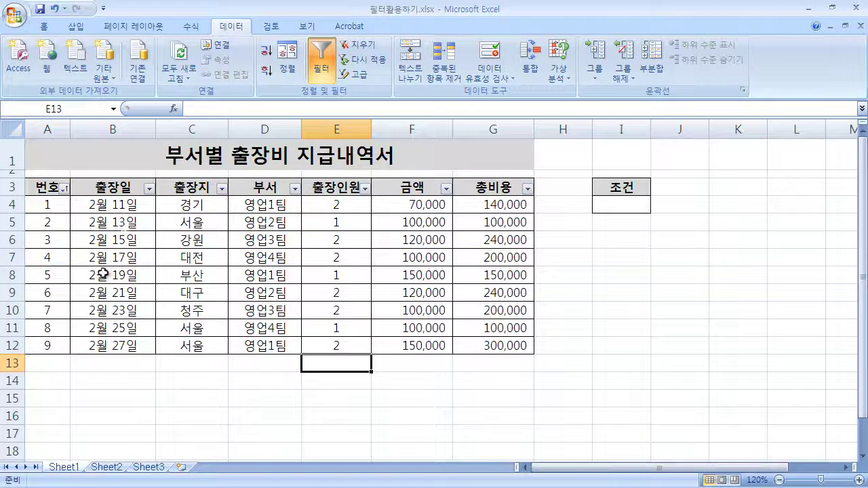
pyautogui.click(128, 205)
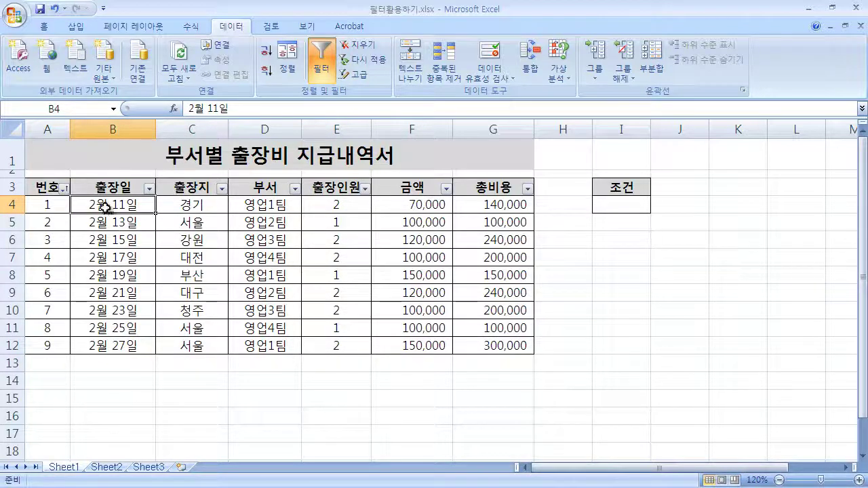
pyautogui.click(113, 343)
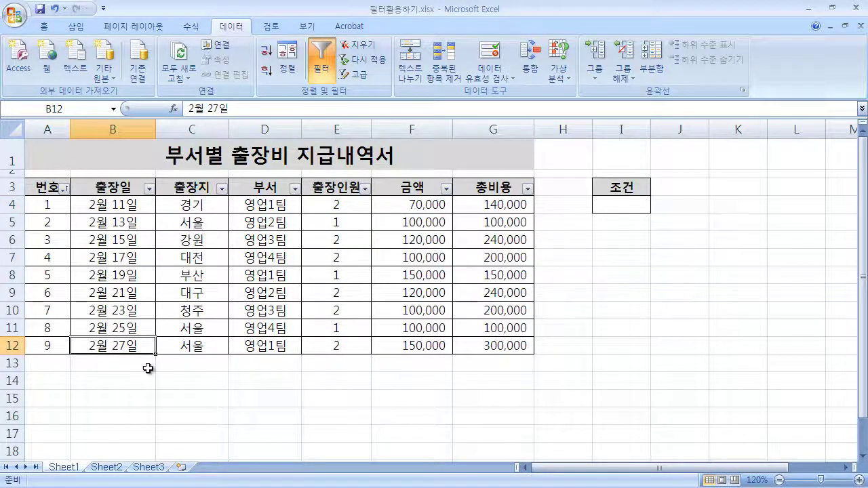
# Step: Filter the 출장일 column with a custom text filter to show only dates greater than (>) 2월 21일
pyautogui.click(149, 188)
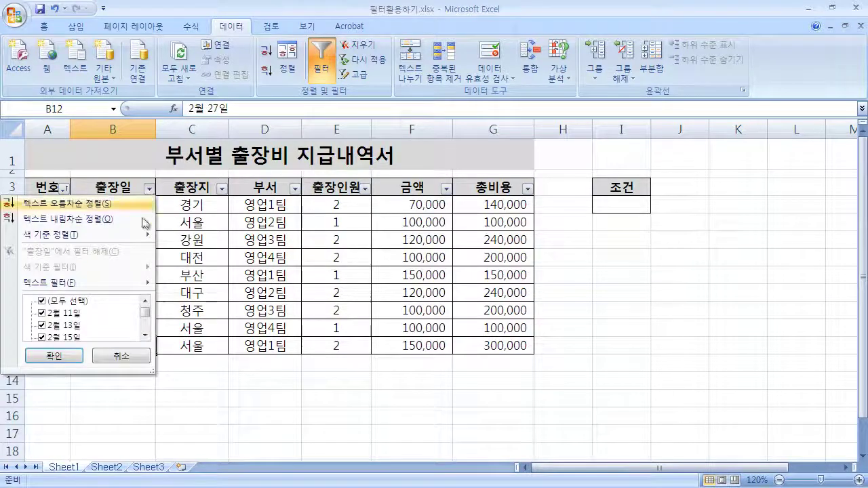
pyautogui.moveTo(137, 282)
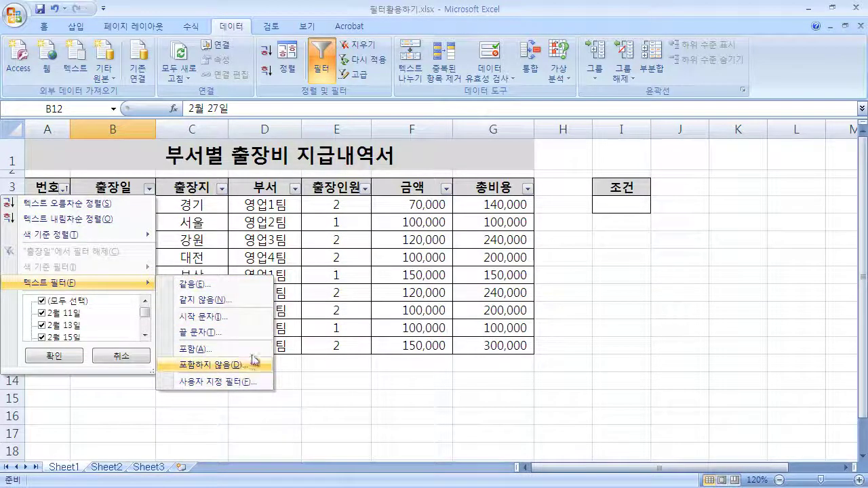
pyautogui.click(256, 318)
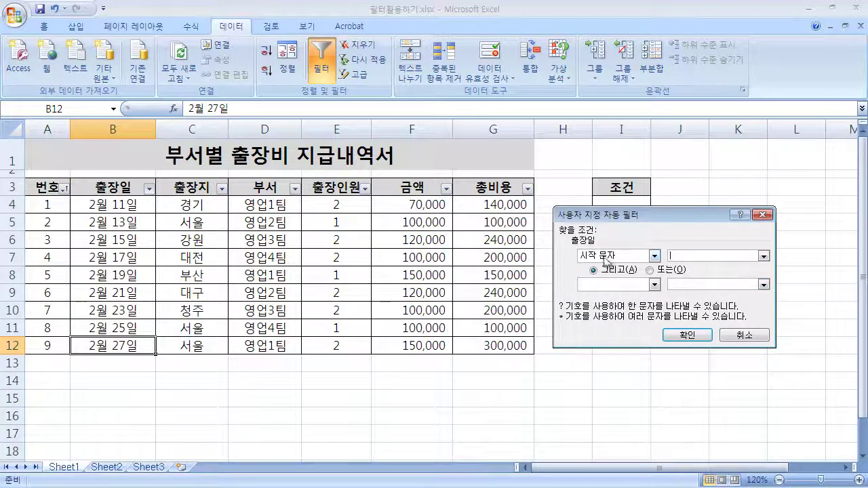
pyautogui.click(654, 256)
pyautogui.click(652, 257)
pyautogui.click(654, 256)
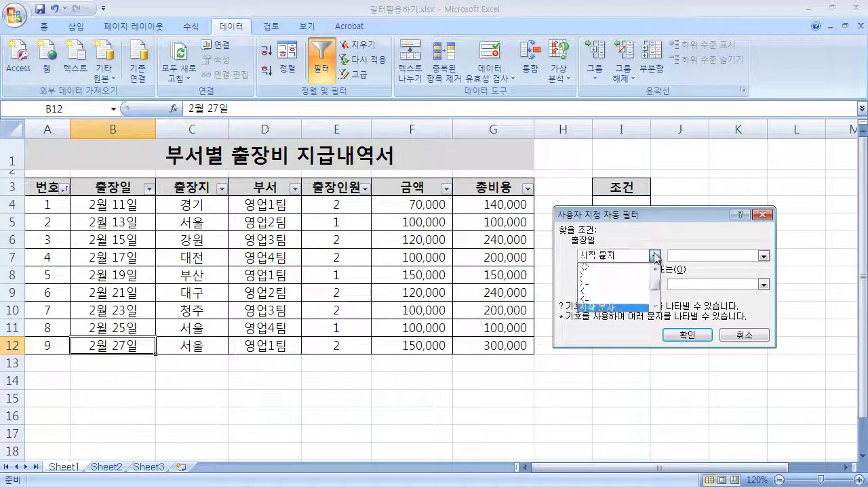
pyautogui.click(655, 268)
pyautogui.click(655, 269)
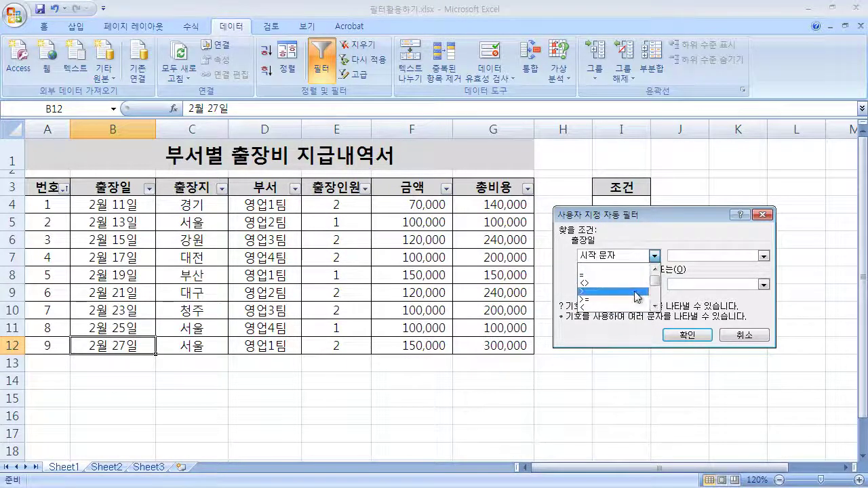
pyautogui.click(638, 291)
pyautogui.click(701, 256)
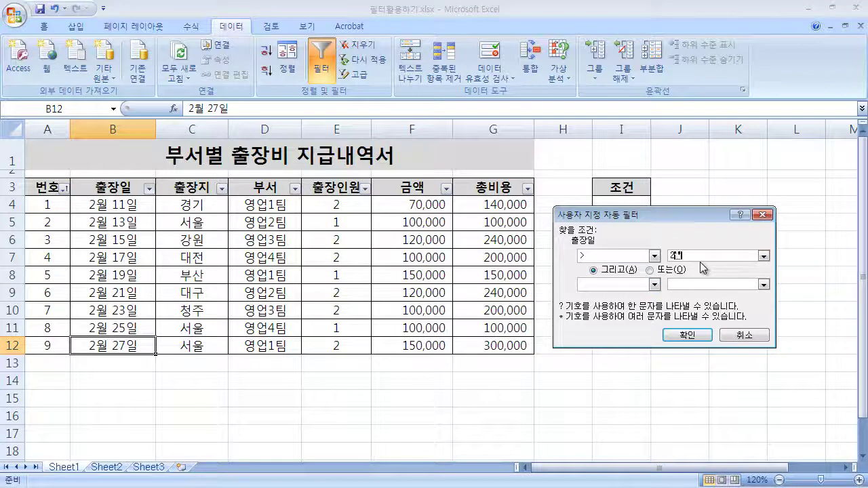
pyautogui.write('2월 21일')
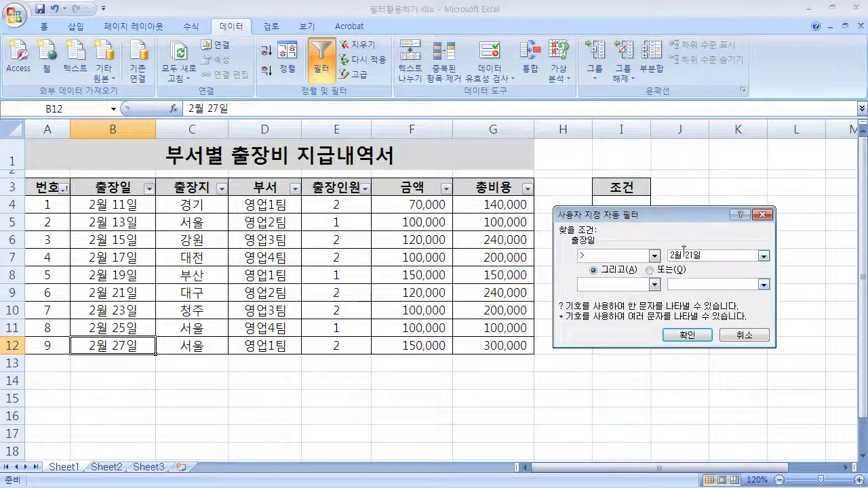
pyautogui.click(685, 334)
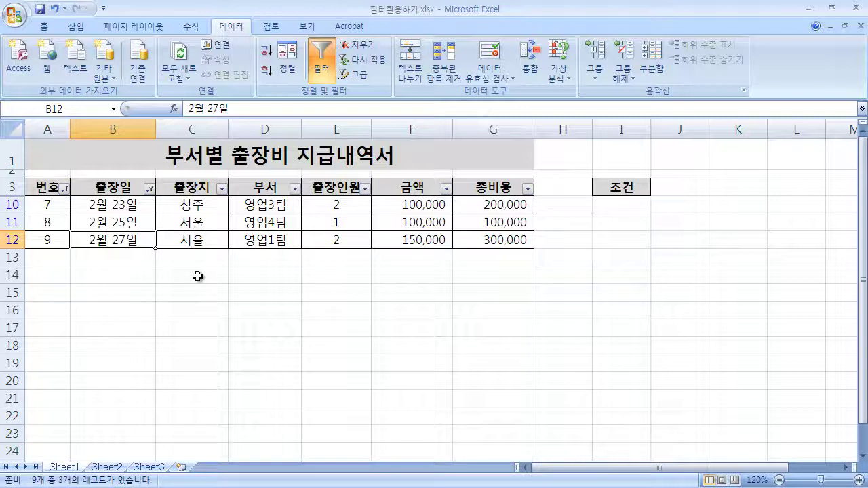
# Step: Clear the filter from the 출장일 column
pyautogui.click(150, 190)
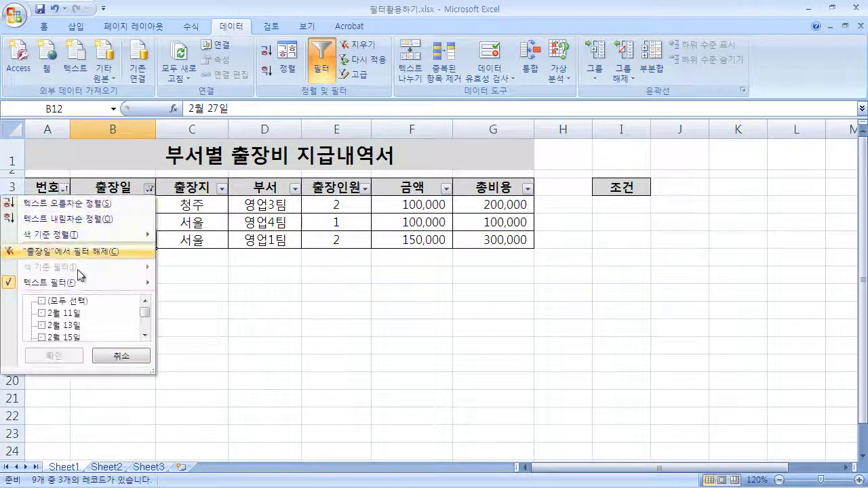
pyautogui.moveTo(85, 285)
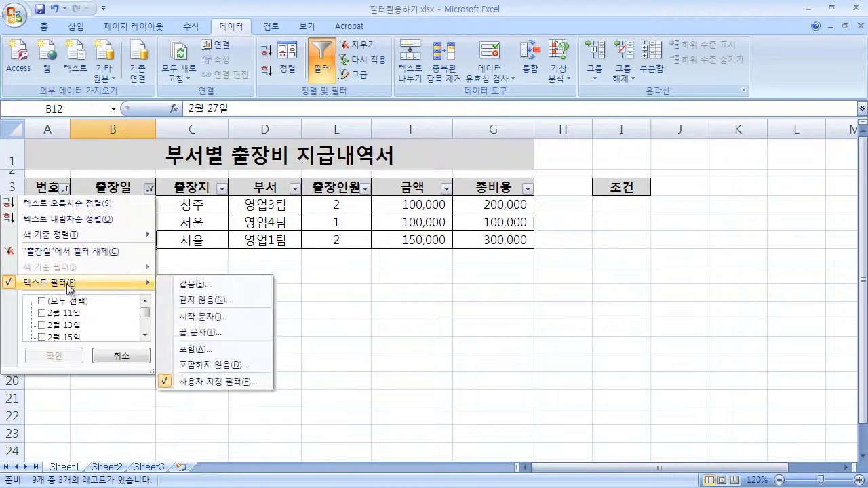
pyautogui.click(81, 251)
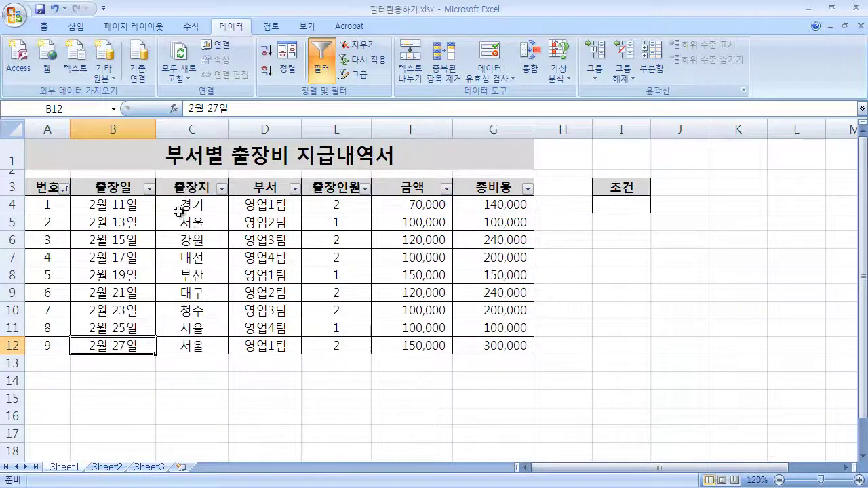
# Step: Filter the 출장지 column with a text filter to show only destinations beginning with 대
pyautogui.click(203, 190)
pyautogui.click(221, 189)
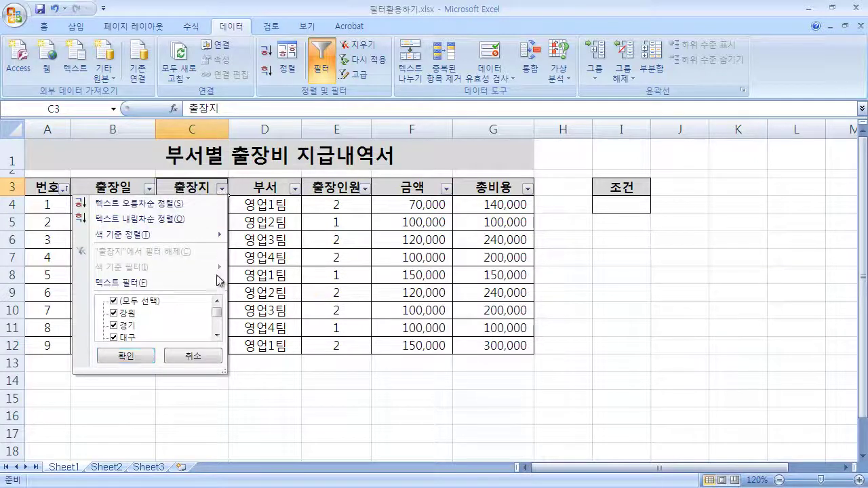
pyautogui.moveTo(216, 288)
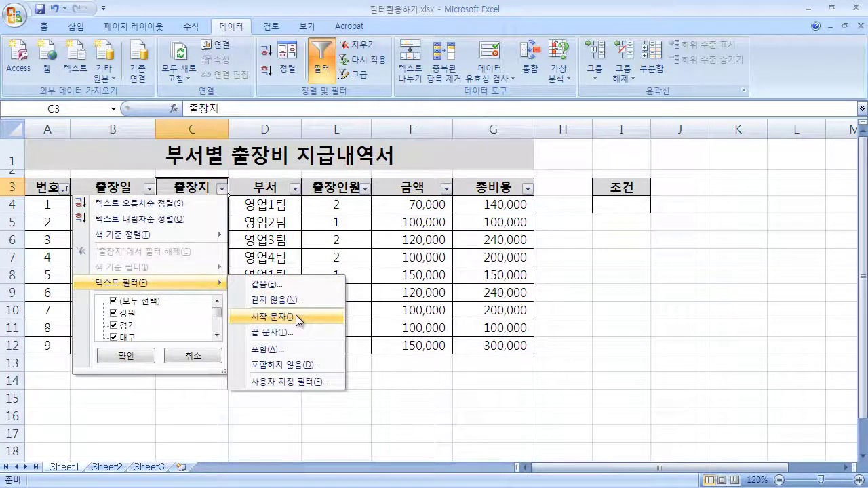
pyautogui.click(316, 316)
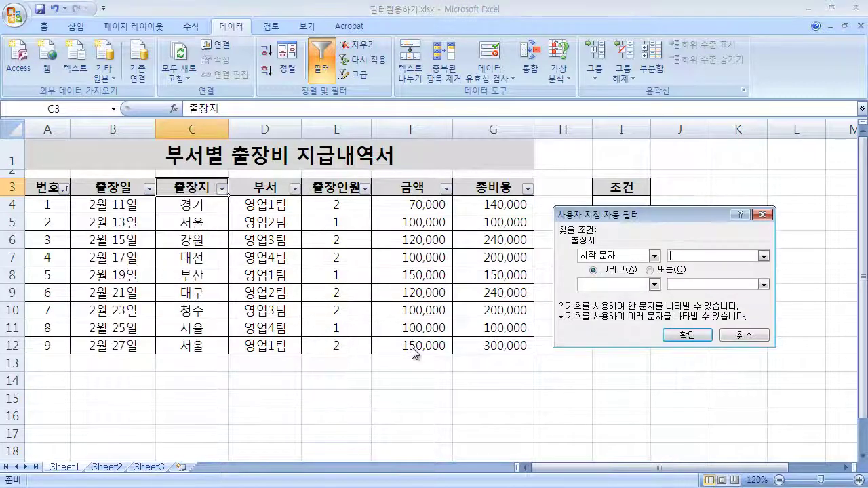
pyautogui.moveTo(630, 225); pyautogui.dragTo(475, 271)
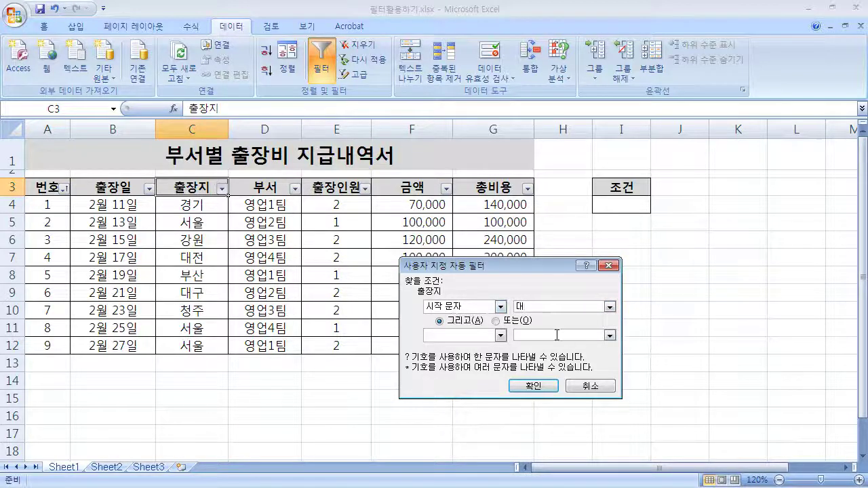
pyautogui.click(533, 386)
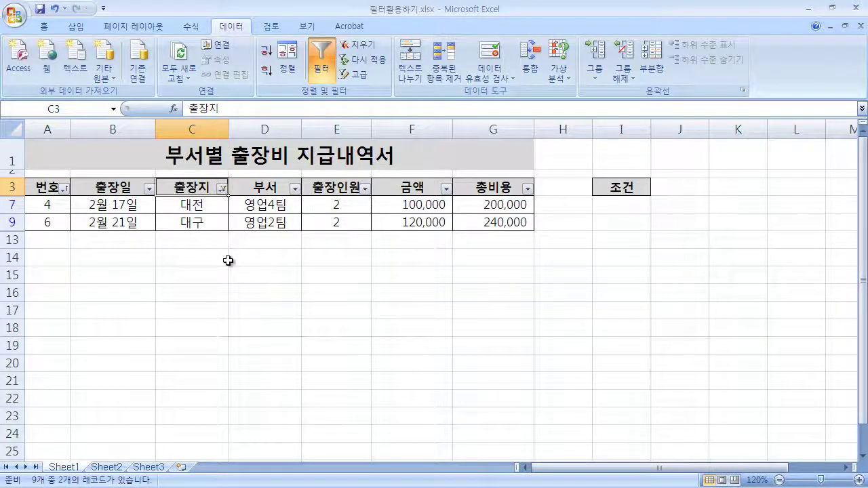
# Step: Clear the filter from the 출장지 column
pyautogui.click(222, 189)
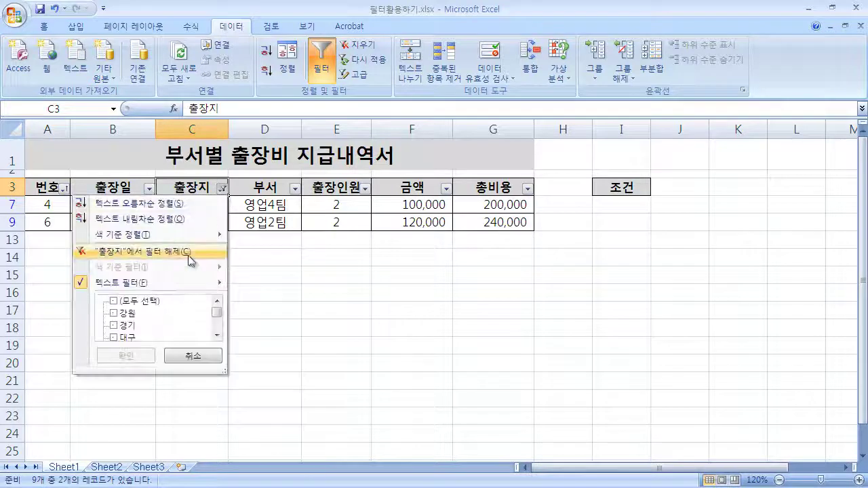
pyautogui.click(172, 253)
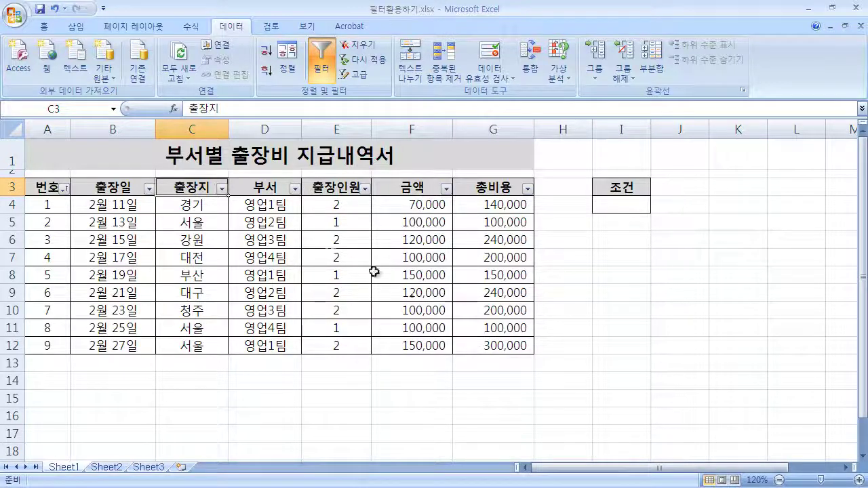
# Step: Enlarge the 출장지 filter list to examine all its destination values, and close it without filtering
pyautogui.click(222, 189)
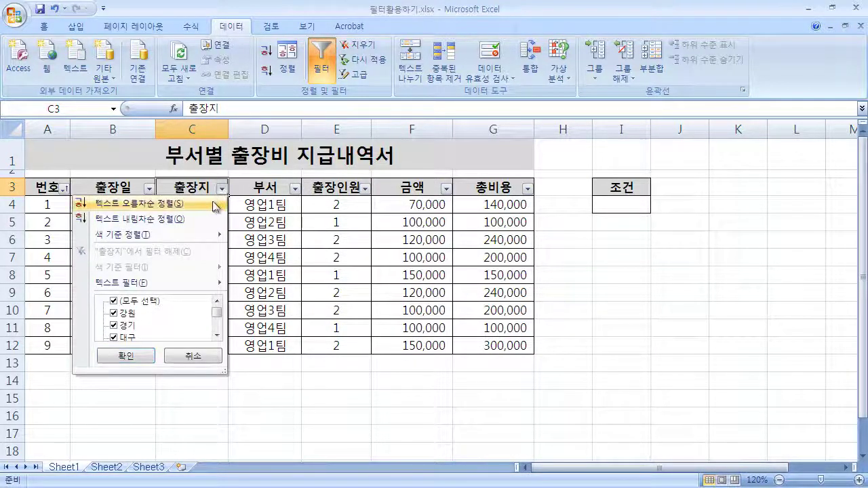
pyautogui.moveTo(225, 369); pyautogui.dragTo(266, 441)
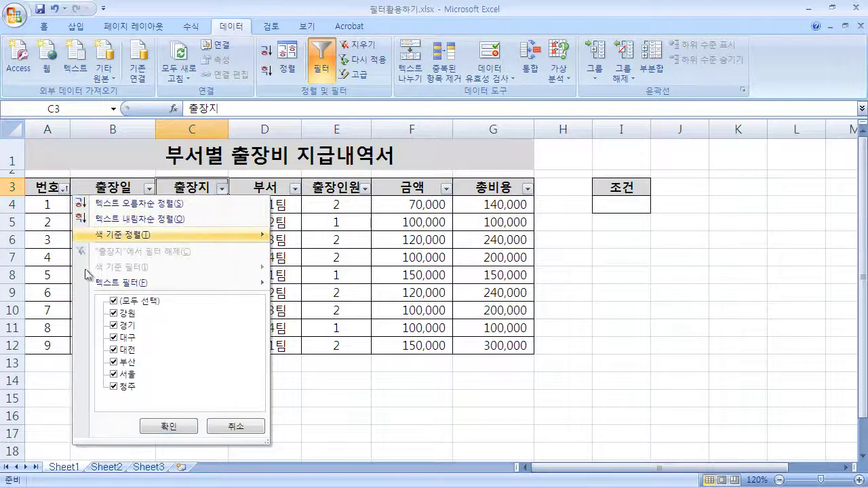
pyautogui.click(236, 427)
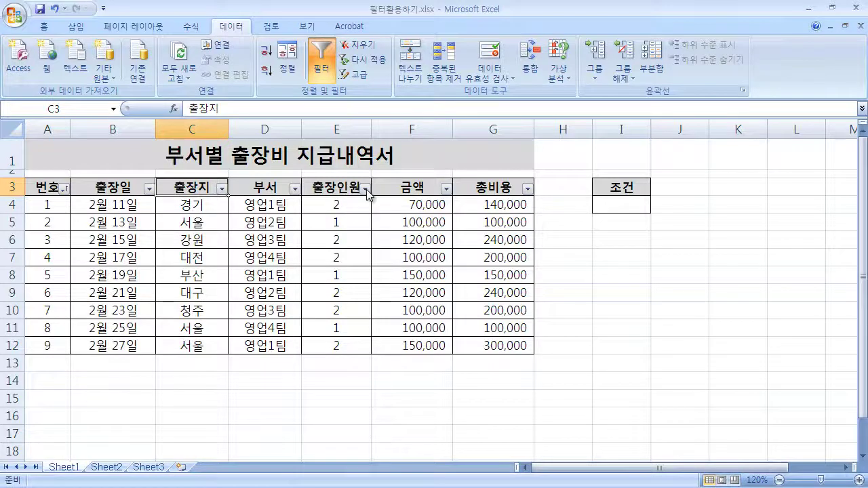
# Step: Filter the 출장인원 column to show only the records with 2 travellers by excluding the value 1
pyautogui.click(366, 189)
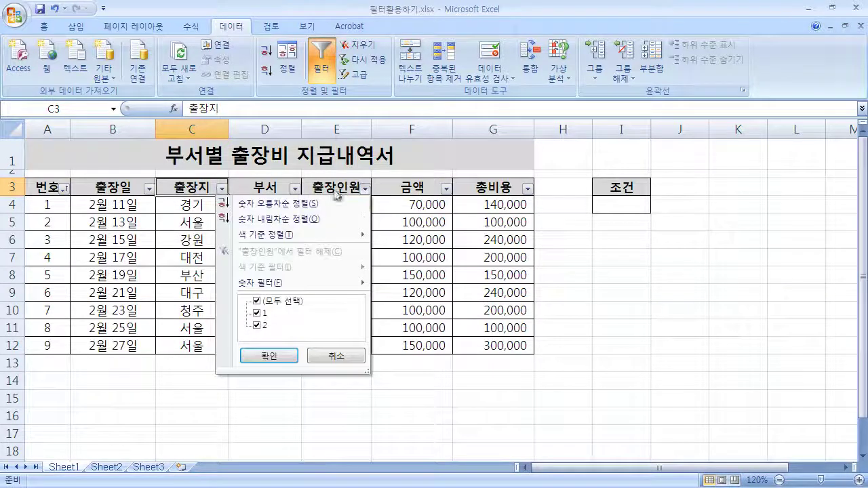
pyautogui.click(257, 313)
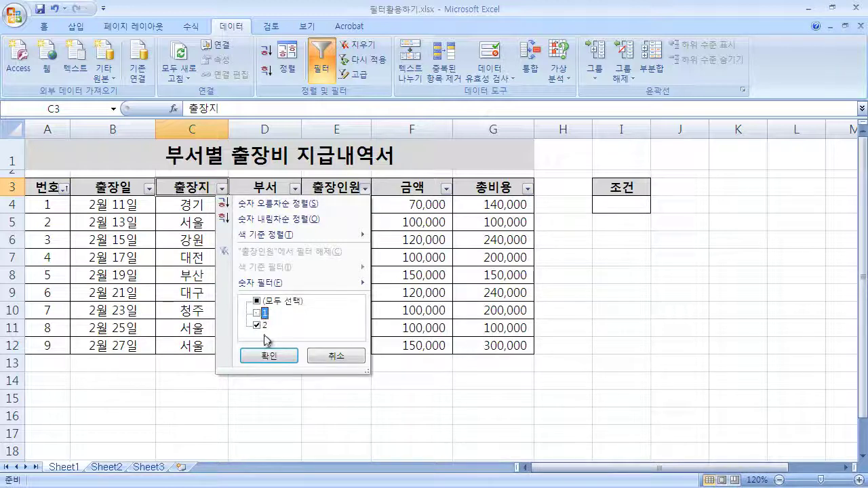
pyautogui.click(270, 356)
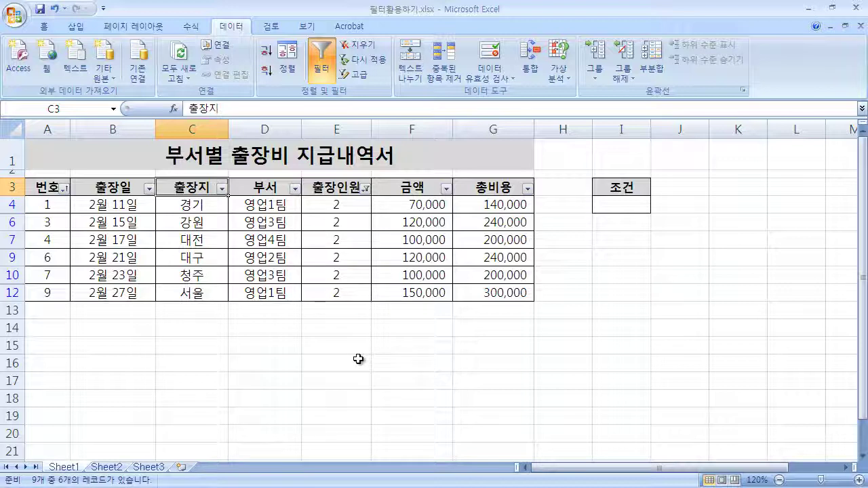
# Step: Clear the filter from the 출장인원 column
pyautogui.click(366, 188)
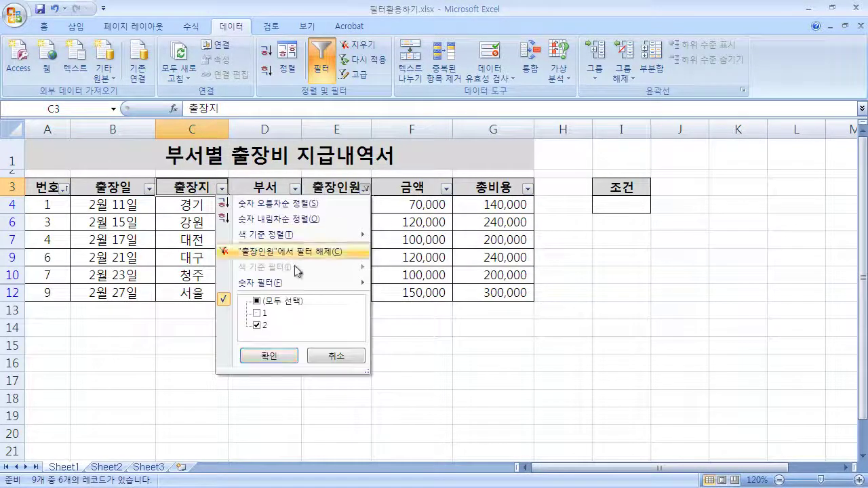
pyautogui.click(278, 251)
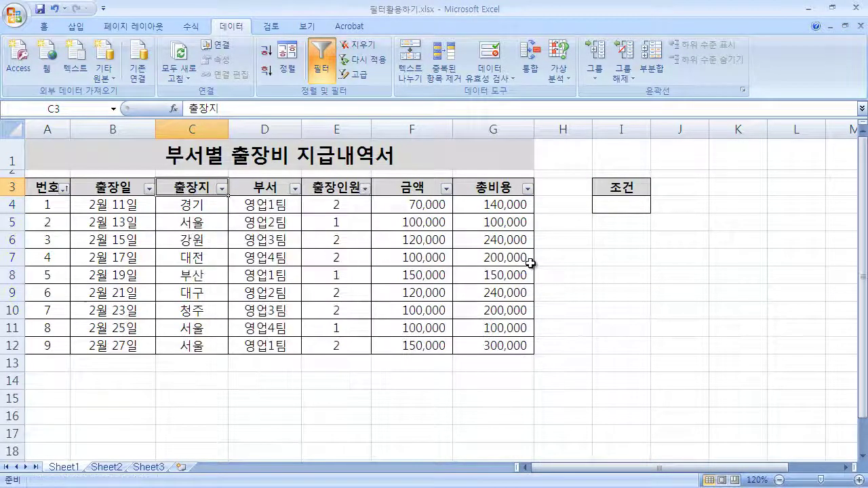
# Step: Examine the areas for an advanced filter: the expense table A3:G12, the 조건 cells I3:I4 and the empty row 14
pyautogui.click(572, 373)
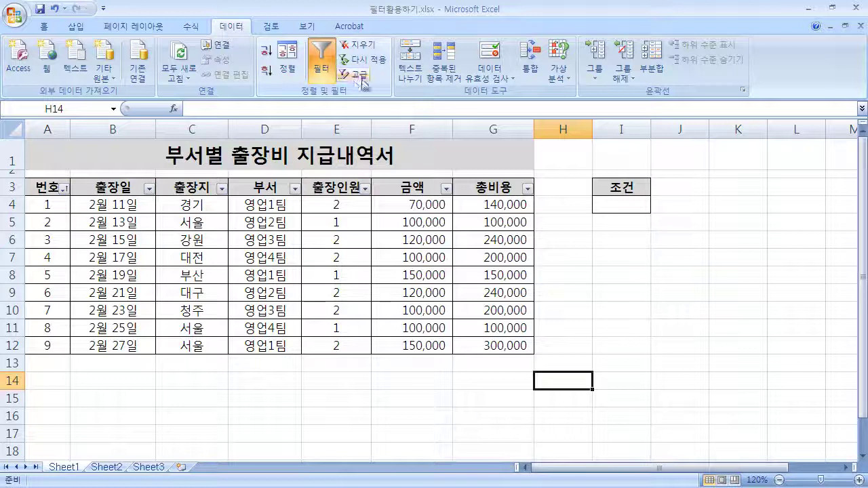
pyautogui.click(604, 362)
pyautogui.click(617, 206)
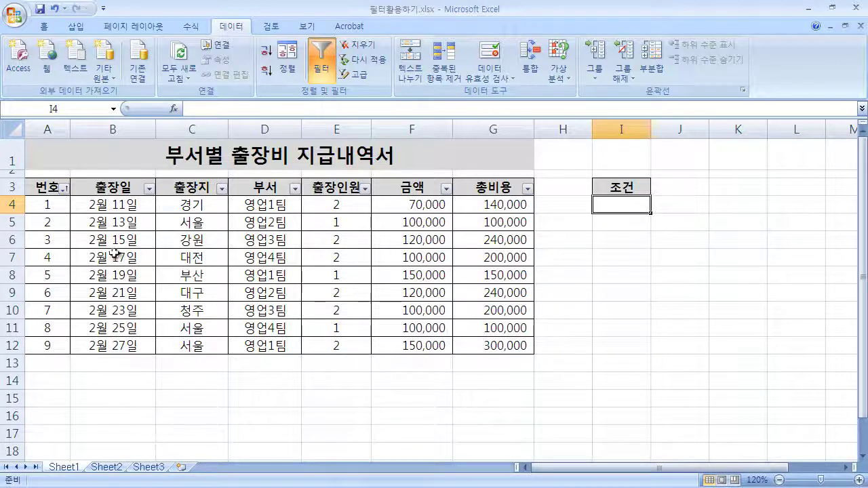
pyautogui.moveTo(35, 187); pyautogui.dragTo(504, 345)
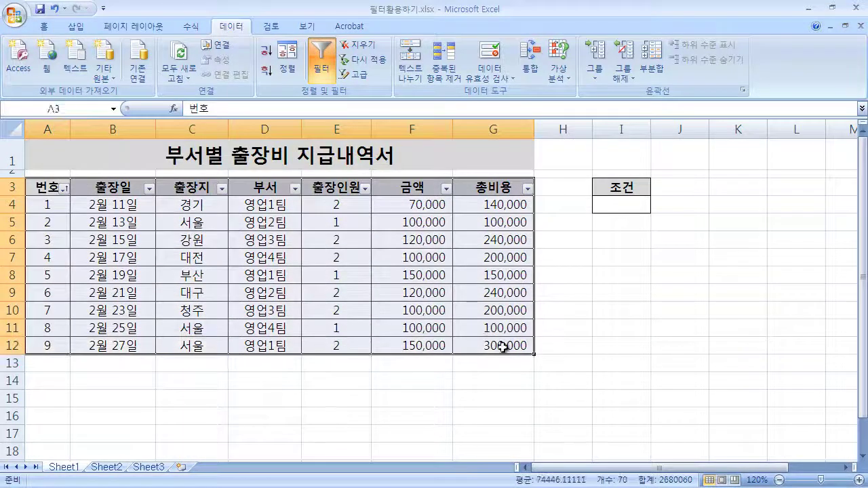
pyautogui.click(591, 289)
pyautogui.moveTo(622, 187); pyautogui.dragTo(625, 206)
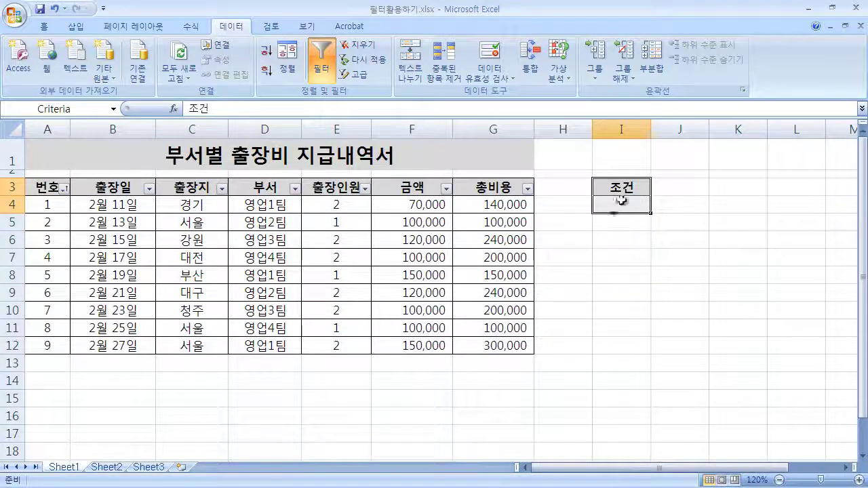
pyautogui.click(33, 385)
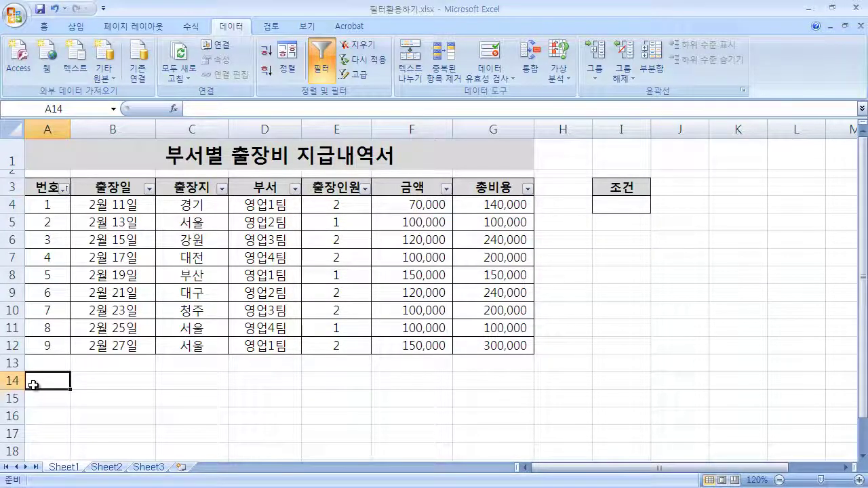
pyautogui.moveTo(33, 386); pyautogui.dragTo(295, 389)
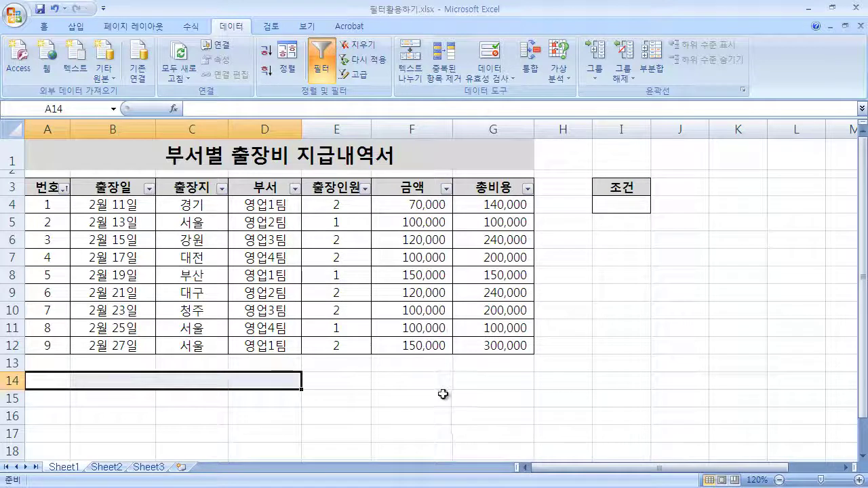
pyautogui.click(443, 394)
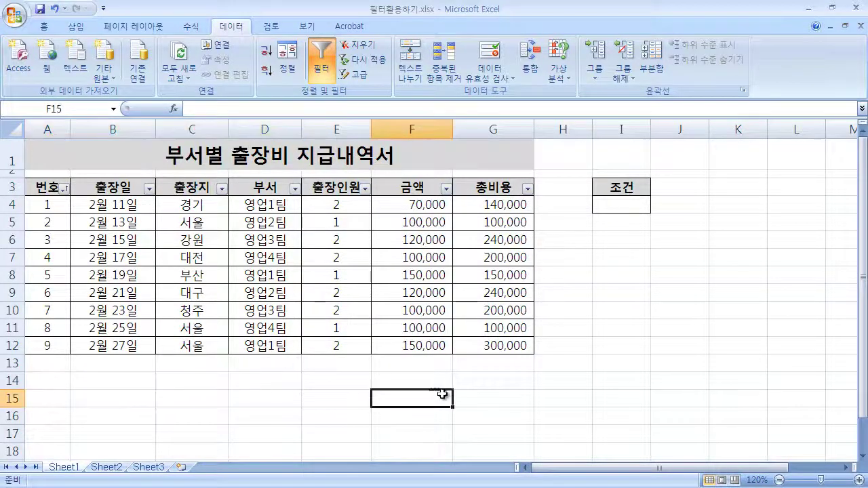
# Step: Copy the 부서, 금액 and 총비용 headers from row 3 and paste them side by side starting at A14
pyautogui.click(259, 189)
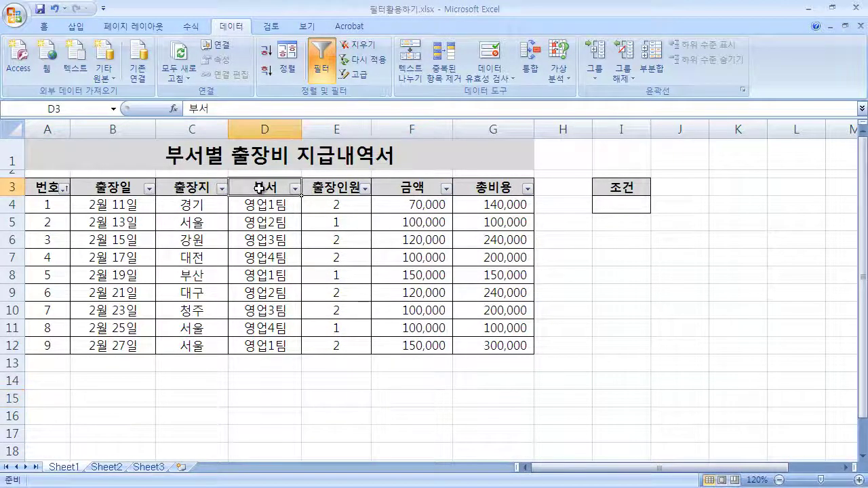
pyautogui.keyDown('ctrl'); pyautogui.click(420, 186); pyautogui.keyUp('ctrl')
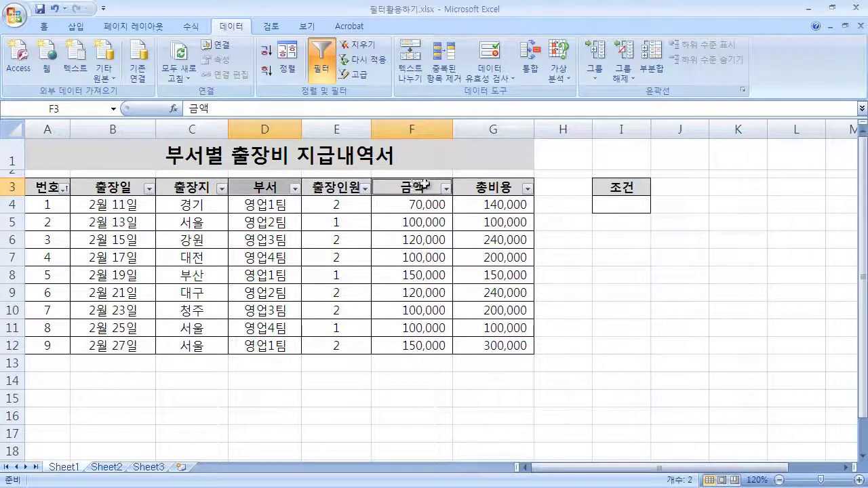
pyautogui.keyDown('ctrl'); pyautogui.click(501, 188); pyautogui.keyUp('ctrl')
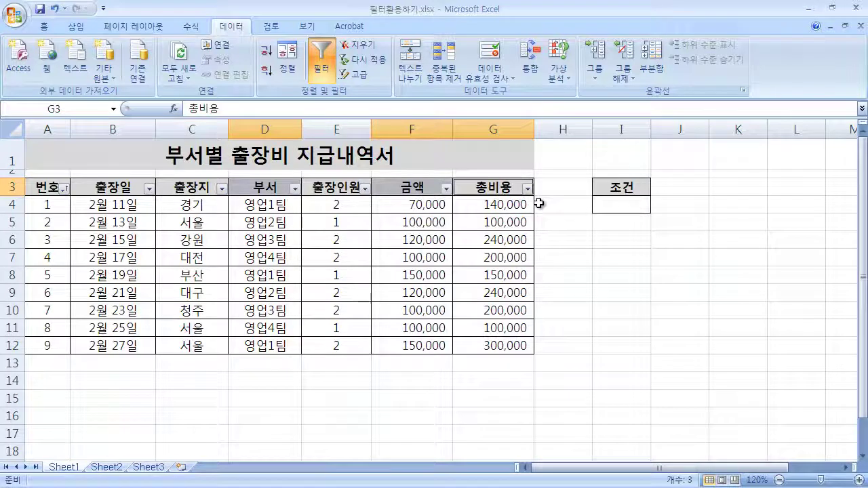
pyautogui.rightClick(272, 188)
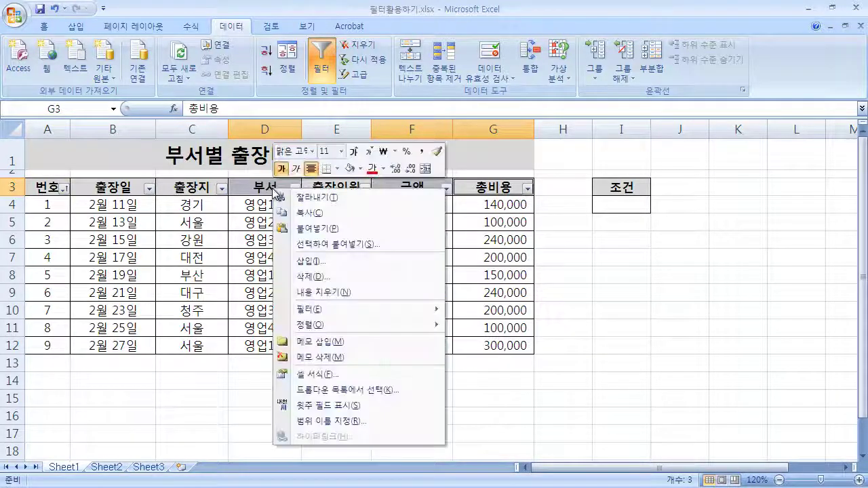
pyautogui.click(339, 214)
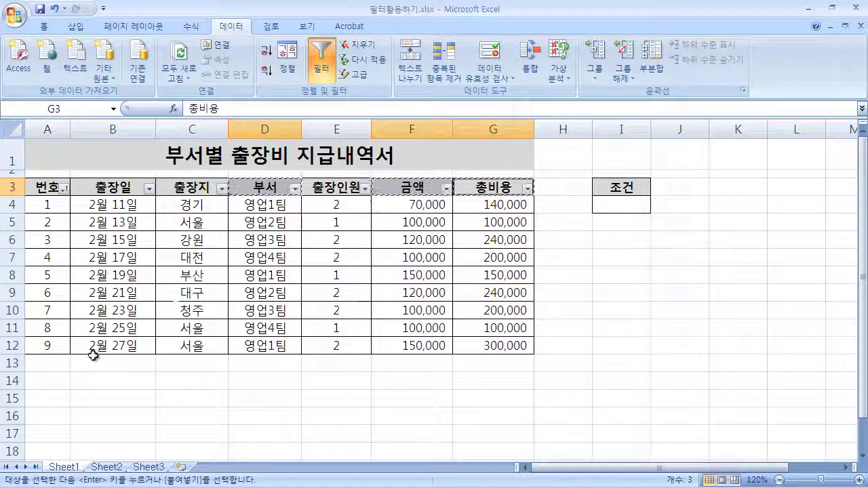
pyautogui.click(61, 381)
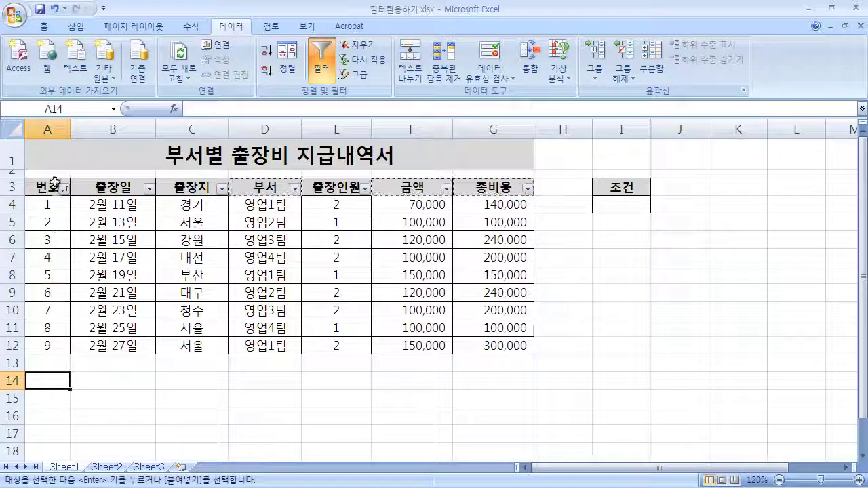
pyautogui.rightClick(64, 382)
pyautogui.click(127, 184)
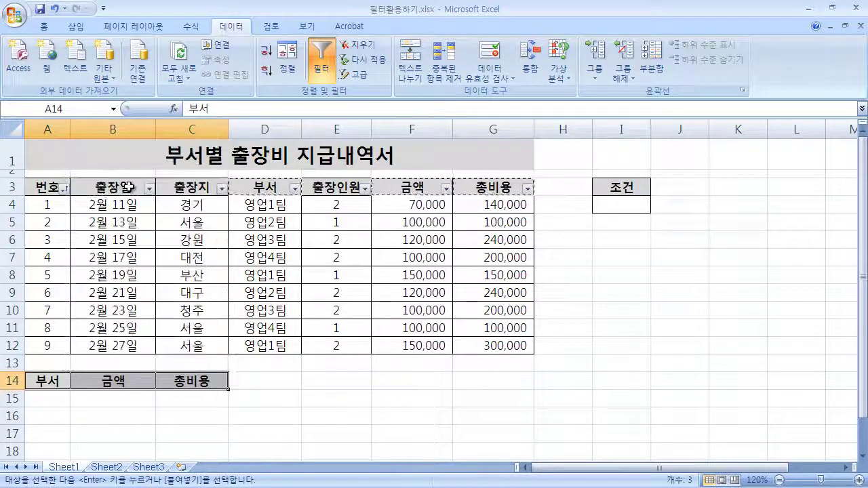
pyautogui.click(252, 414)
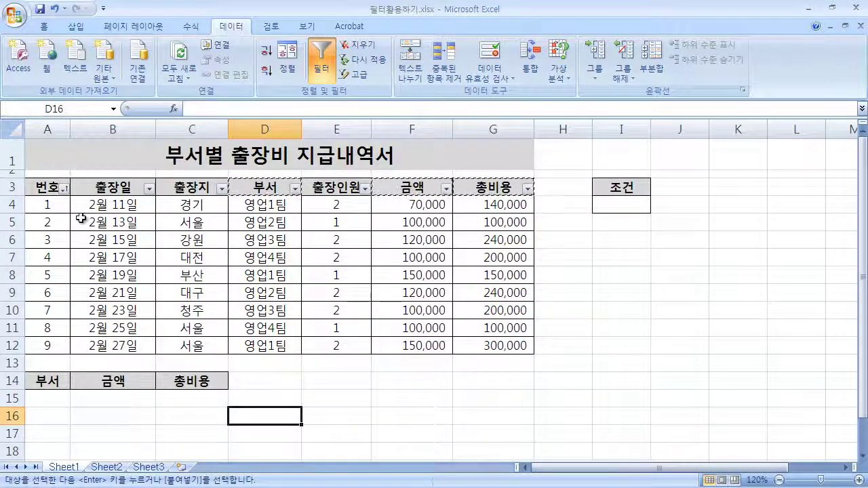
# Step: Widen columns A and C slightly for the pasted headers and end the copy mode
pyautogui.moveTo(70, 129); pyautogui.dragTo(91, 130)
pyautogui.moveTo(251, 129); pyautogui.dragTo(263, 129)
pyautogui.click(531, 384)
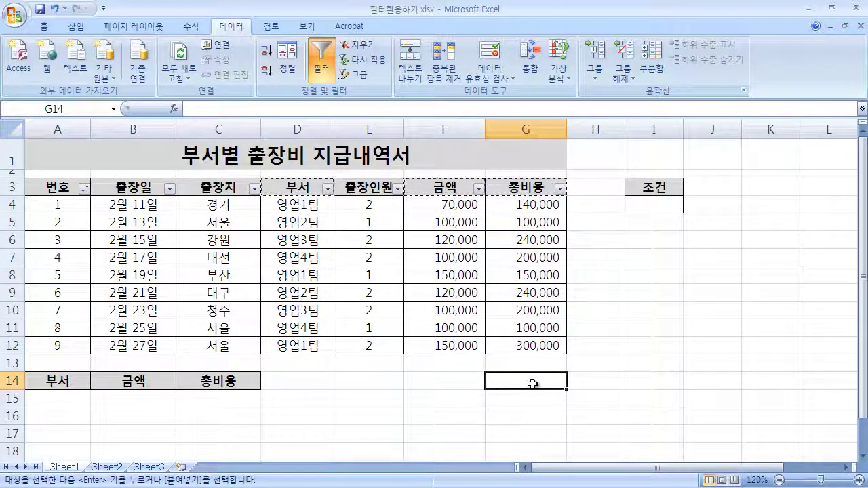
pyautogui.press('Escape')
pyautogui.click(615, 382)
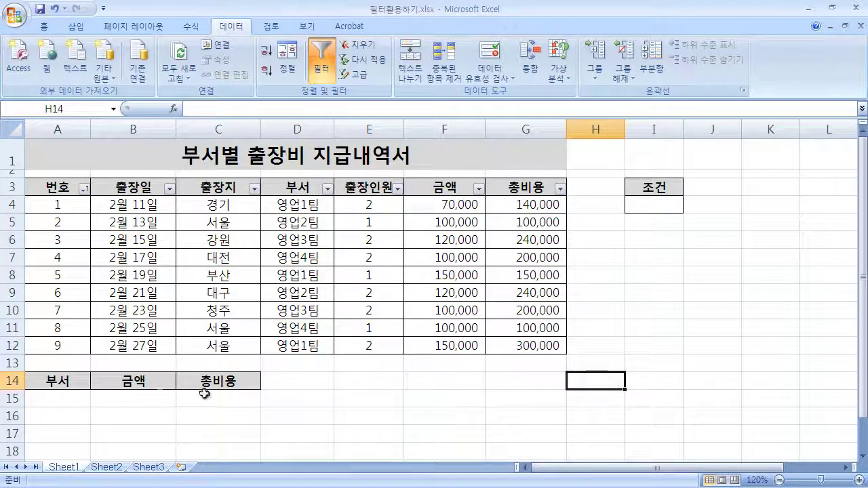
pyautogui.click(61, 385)
pyautogui.click(131, 385)
pyautogui.click(219, 385)
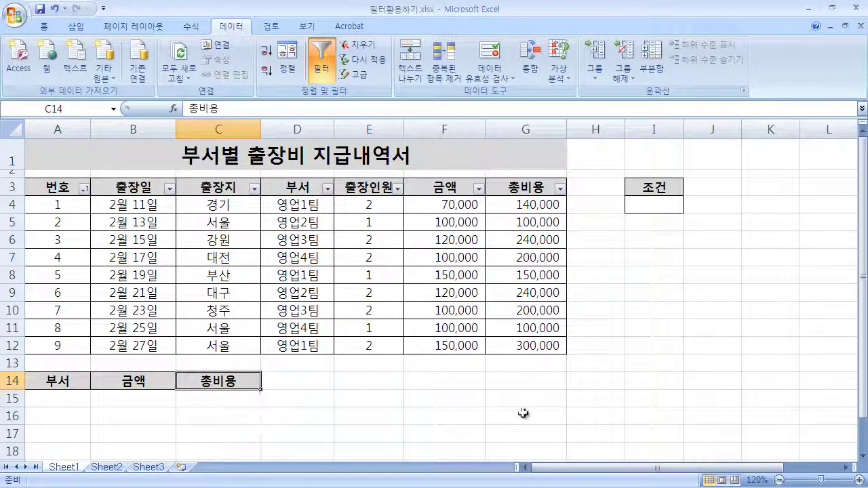
pyautogui.click(590, 416)
# Step: Enter the criteria formula =C4="서울" in cell I4 below the 조건 header
pyautogui.click(651, 202)
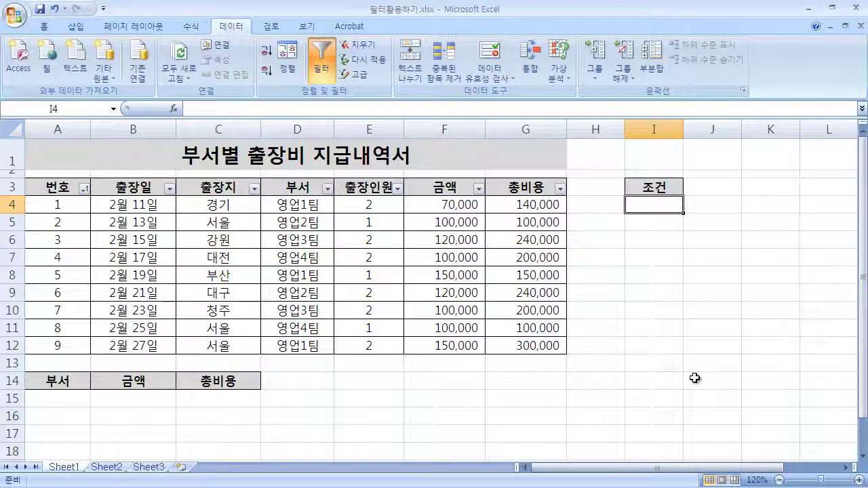
pyautogui.write('=')
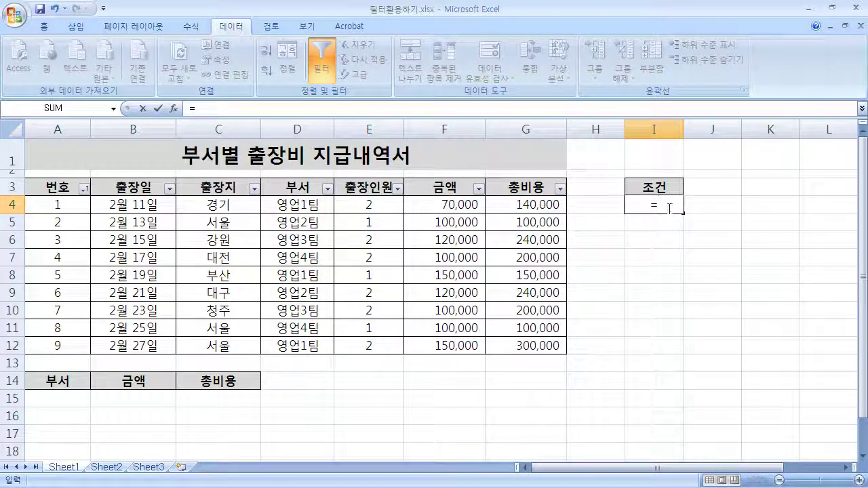
pyautogui.write('C4')
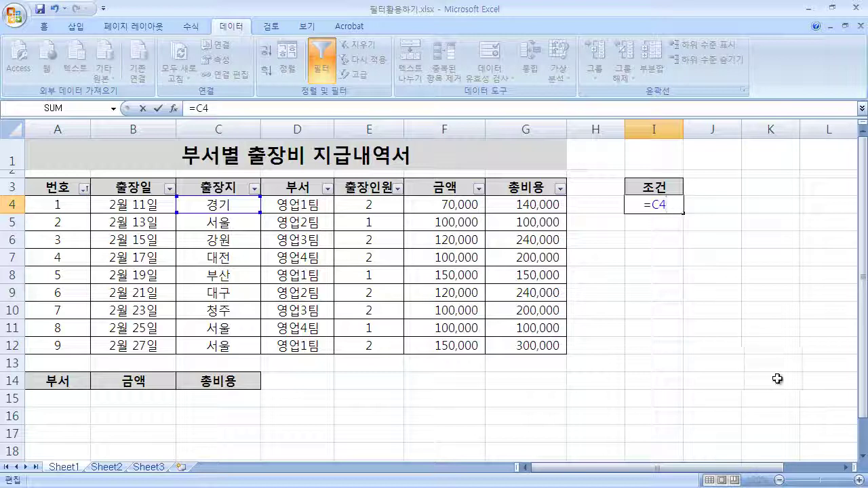
pyautogui.write('=')
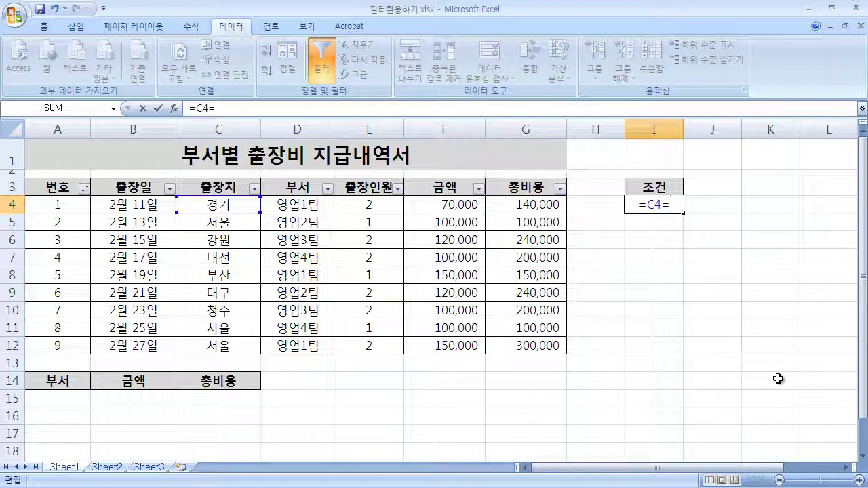
pyautogui.write('"서울')
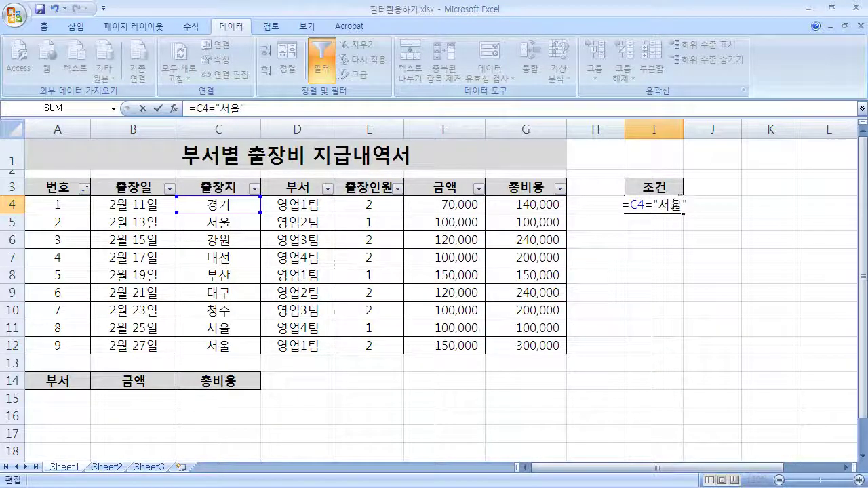
pyautogui.press('Return')
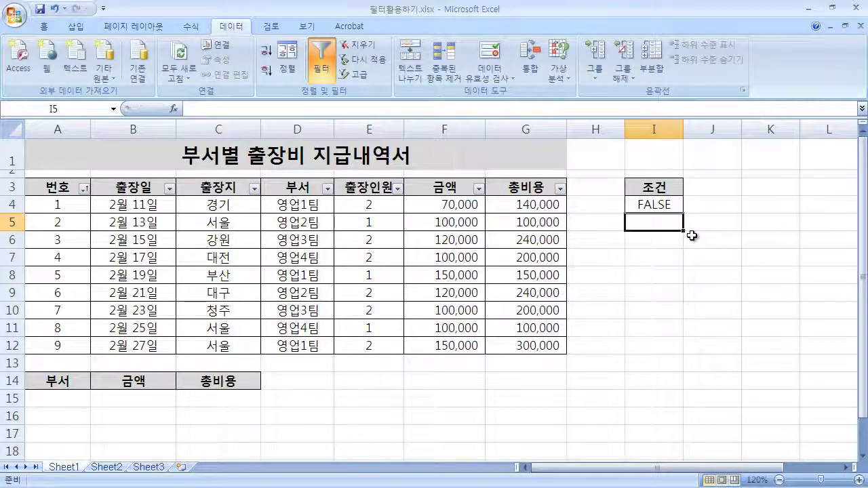
# Step: Open the Advanced Filter settings for the expense table A3:G12 and place the dialog clear of the data
pyautogui.click(666, 205)
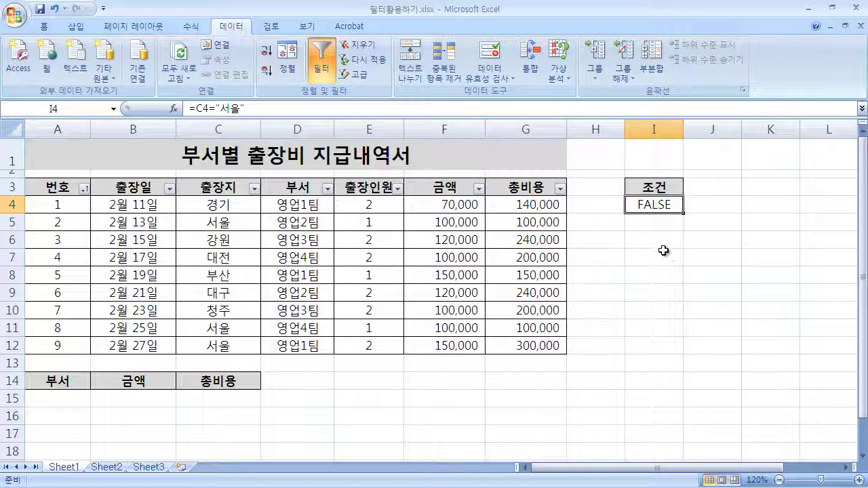
pyautogui.click(360, 75)
pyautogui.moveTo(498, 265); pyautogui.dragTo(672, 252)
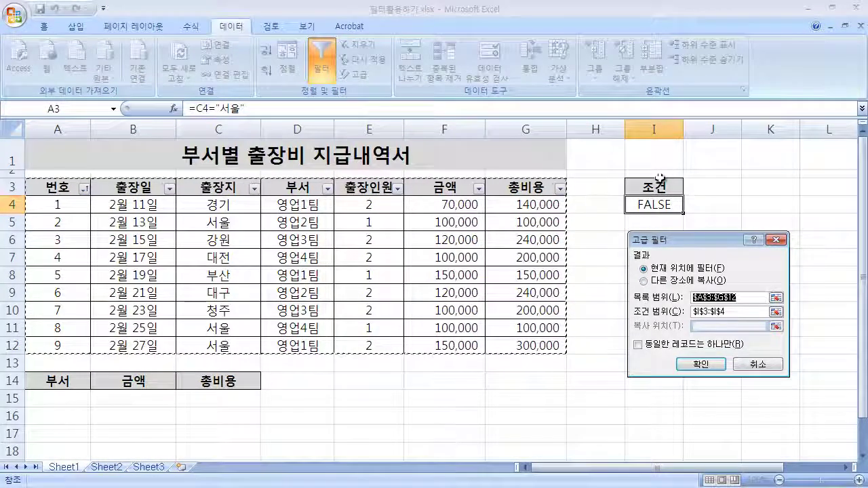
# Step: Try assigning I3:I4 as the Advanced Filter's criteria range, and empty the criteria range again
pyautogui.click(691, 312)
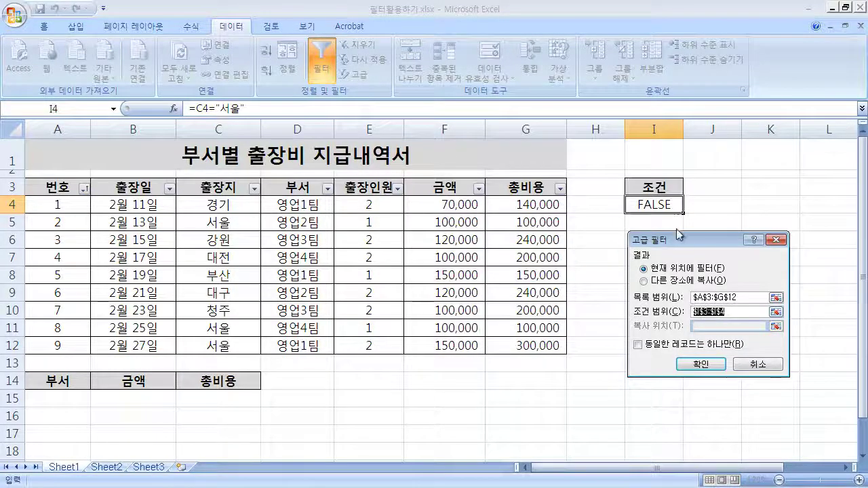
pyautogui.click(661, 187)
pyautogui.moveTo(662, 188); pyautogui.dragTo(666, 204)
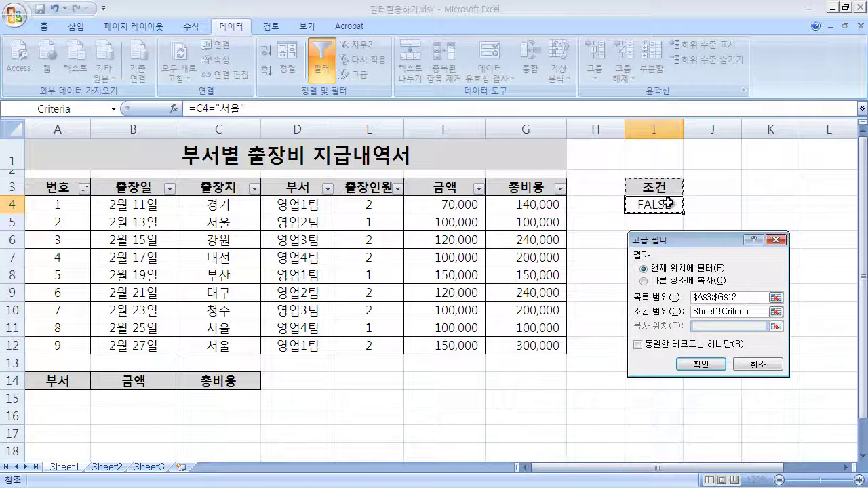
pyautogui.moveTo(756, 313); pyautogui.dragTo(643, 299)
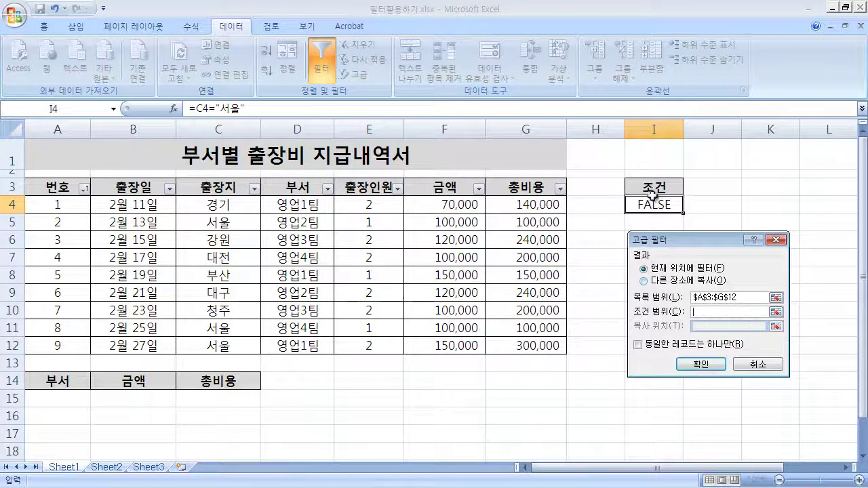
pyautogui.moveTo(650, 190); pyautogui.dragTo(654, 206)
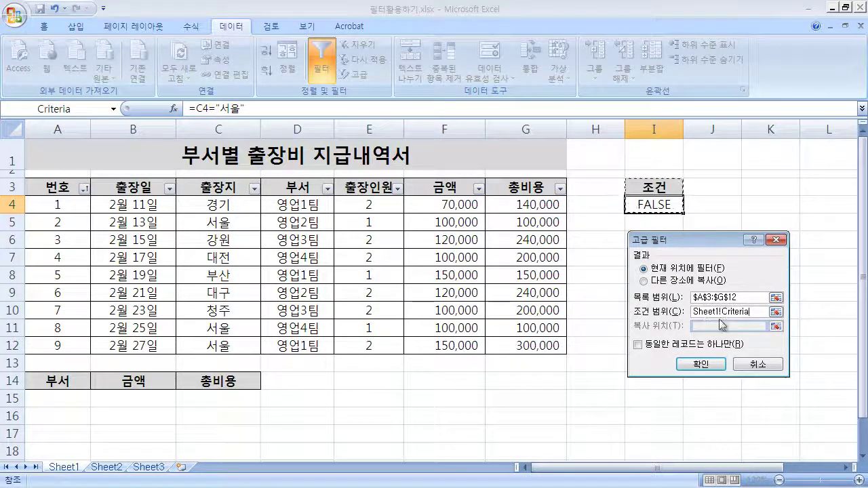
pyautogui.moveTo(756, 313); pyautogui.dragTo(693, 312)
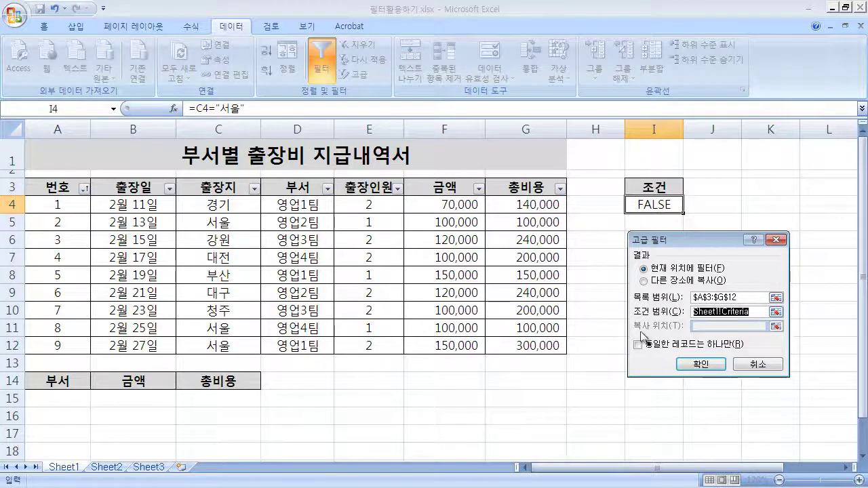
pyautogui.press('BackSpace')
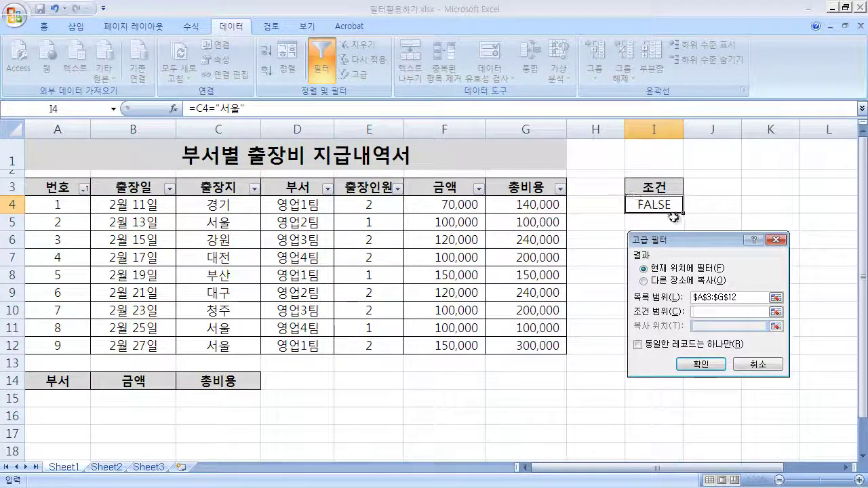
# Step: Set the Advanced Filter to copy to another location, using A3:G12 as the list range and I3:I4 as the criteria range
pyautogui.click(644, 282)
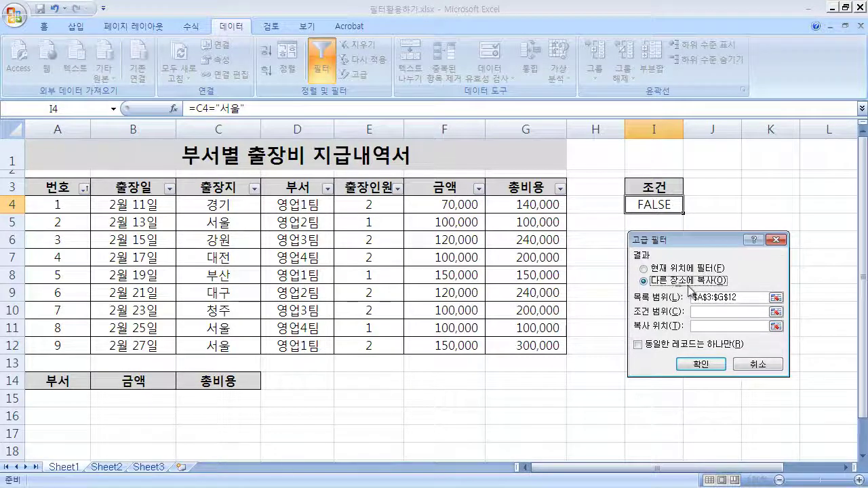
pyautogui.click(706, 311)
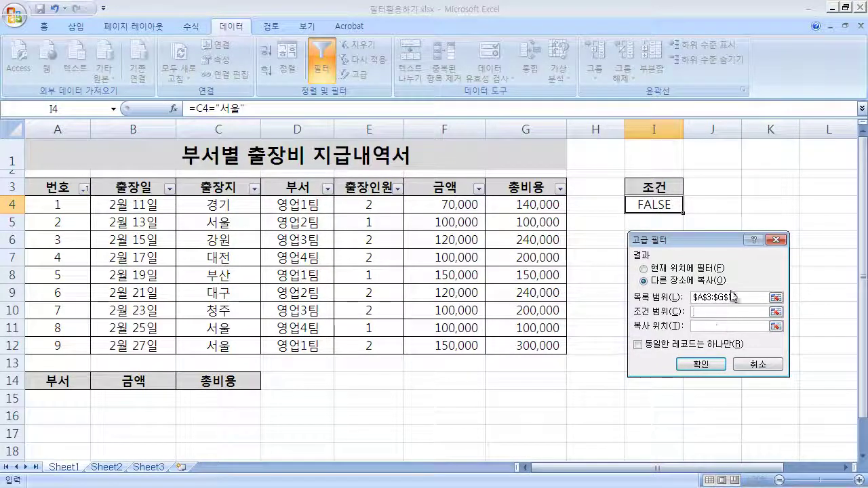
pyautogui.moveTo(52, 188); pyautogui.dragTo(536, 345)
pyautogui.click(710, 312)
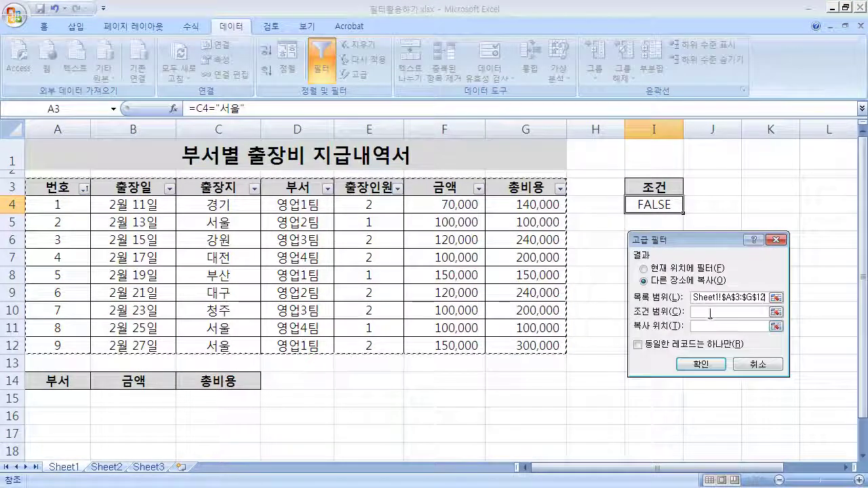
pyautogui.click(658, 182)
pyautogui.moveTo(658, 181); pyautogui.dragTo(659, 198)
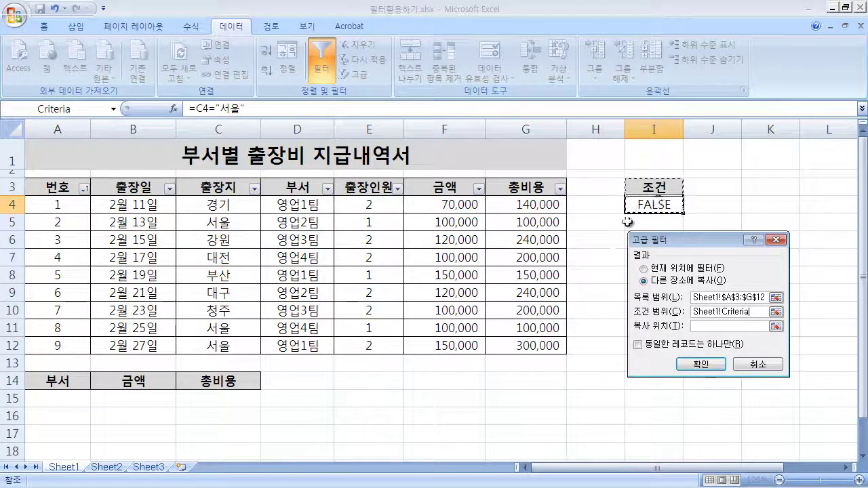
# Step: Assign the header cells A14:C14 as the copy destination and run the Advanced Filter
pyautogui.click(741, 328)
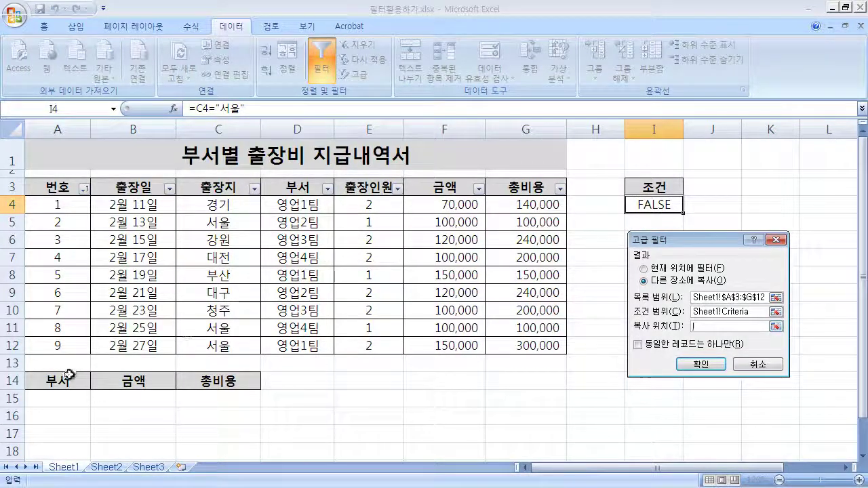
pyautogui.moveTo(70, 381); pyautogui.dragTo(234, 382)
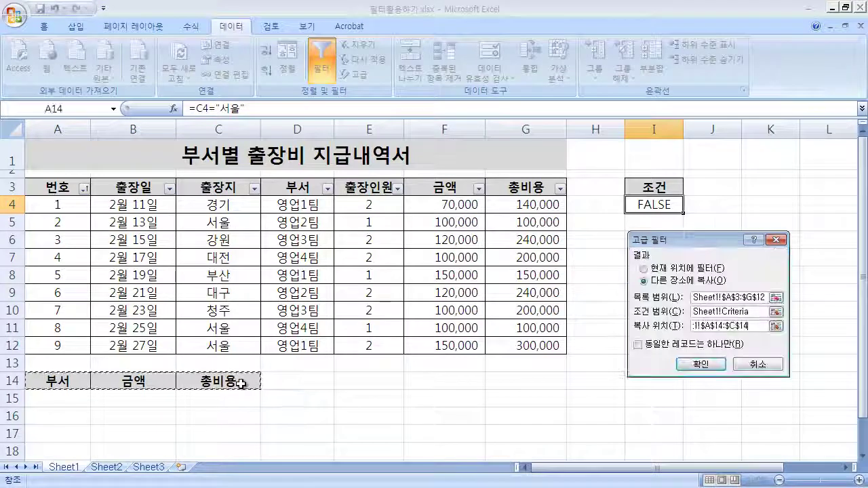
pyautogui.click(721, 372)
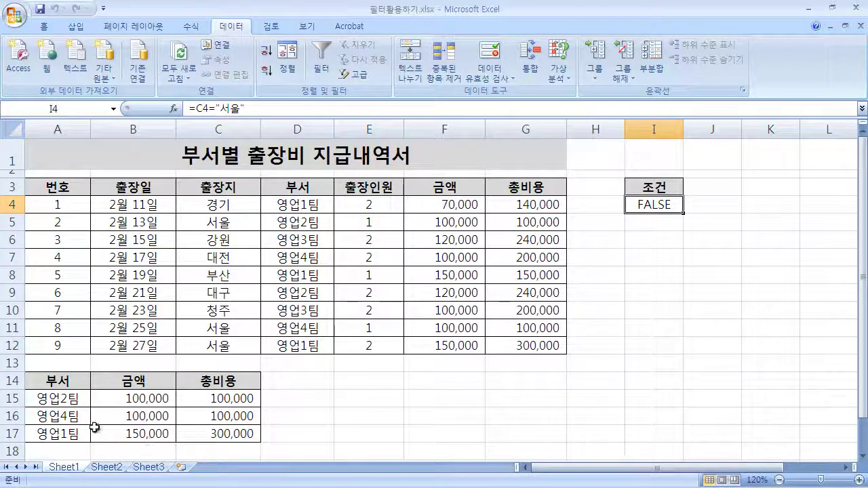
# Step: Check the extracted records against the 서울 rows C5:G5 and C11:G12, and review the criteria formula in I4
pyautogui.click(217, 223)
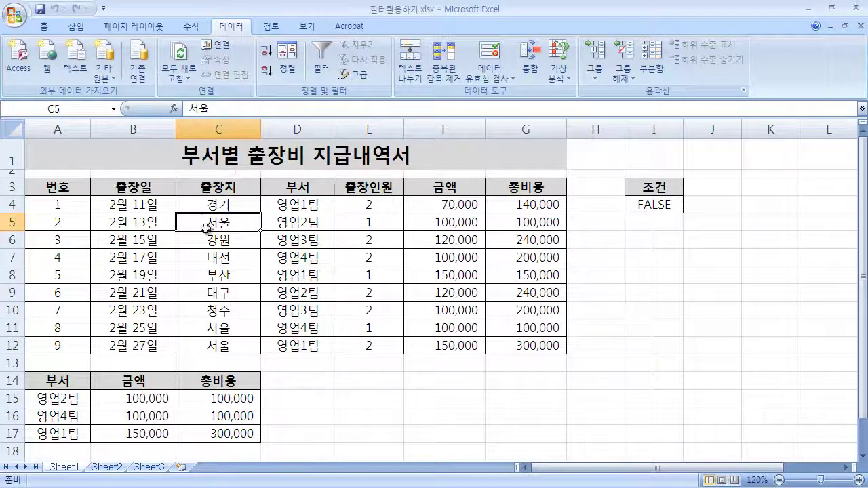
pyautogui.moveTo(225, 224); pyautogui.dragTo(520, 224)
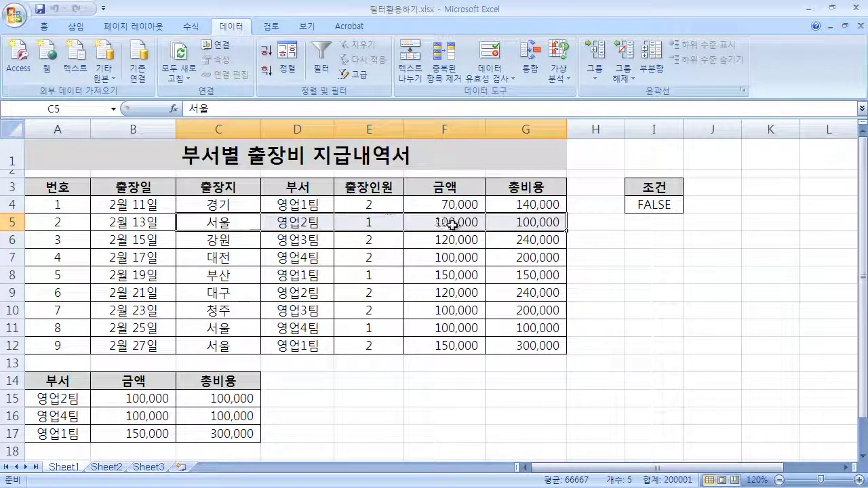
pyautogui.moveTo(222, 332); pyautogui.dragTo(521, 345)
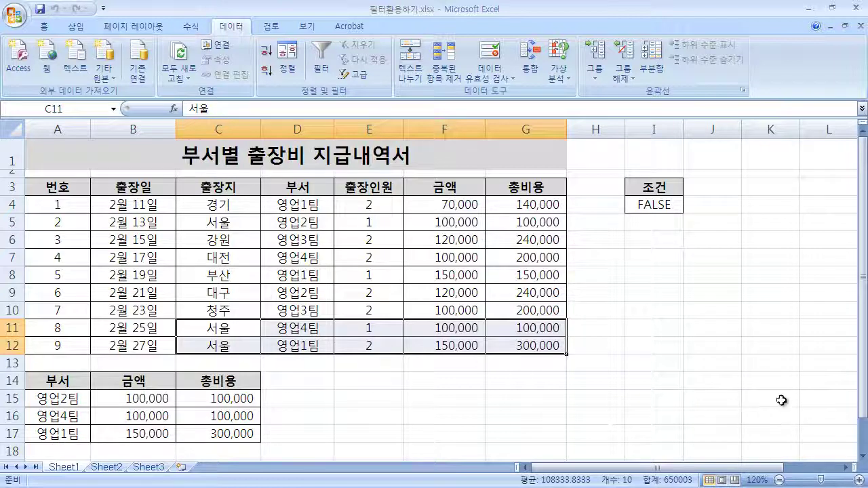
pyautogui.click(709, 362)
pyautogui.click(668, 209)
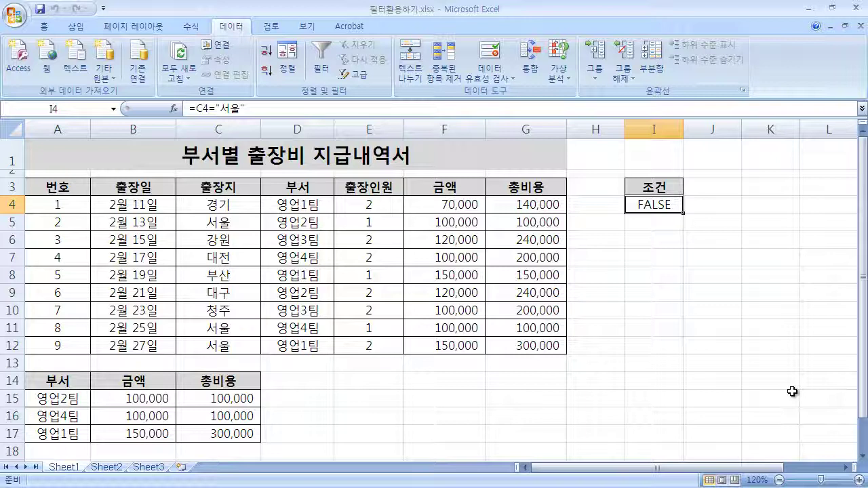
pyautogui.click(689, 360)
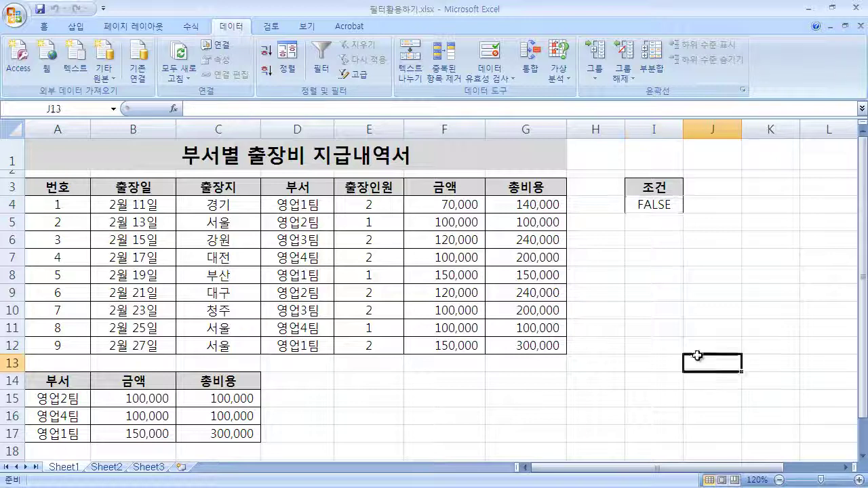